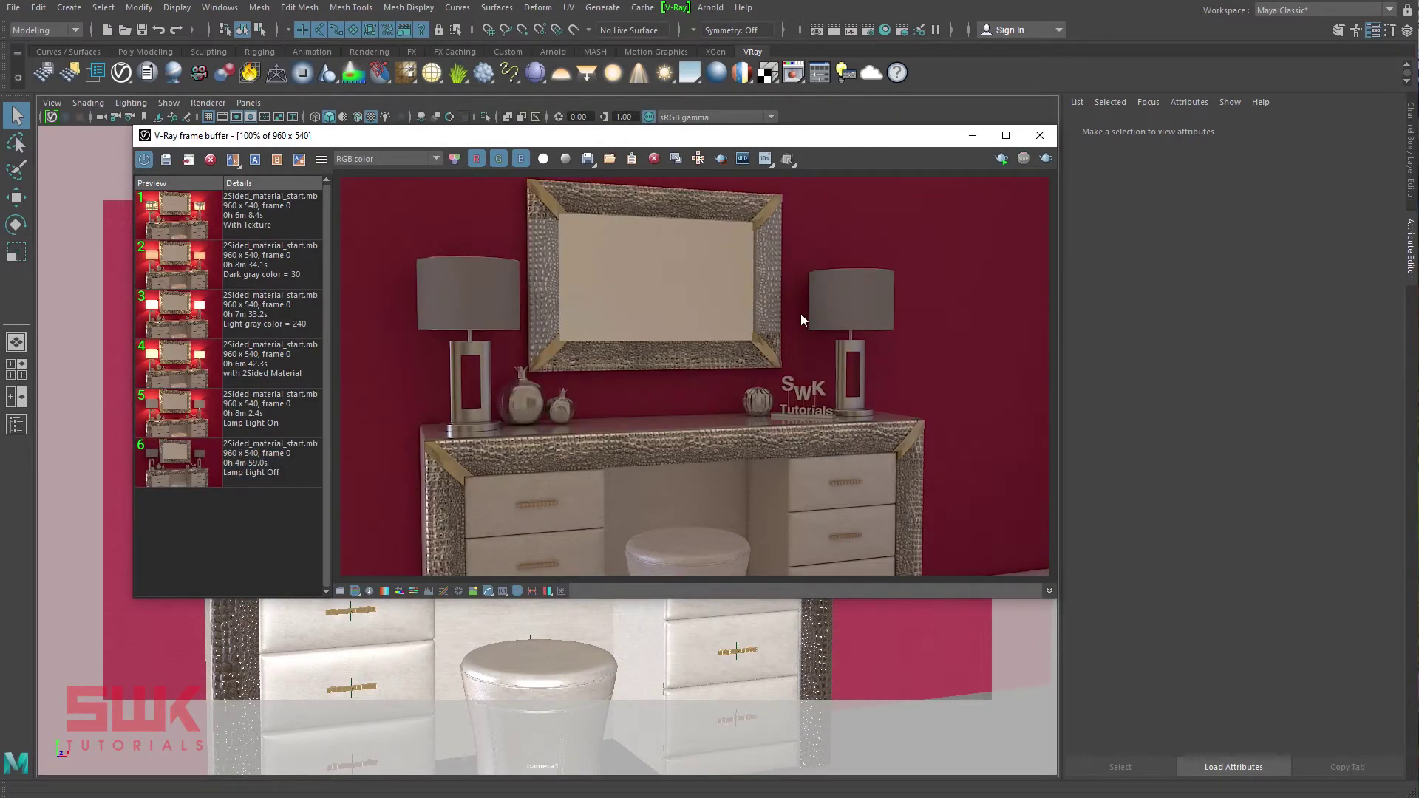
Close the render window and inspect the settings of the dome light and the light inside the nearest lamp
left_click(1034, 142)
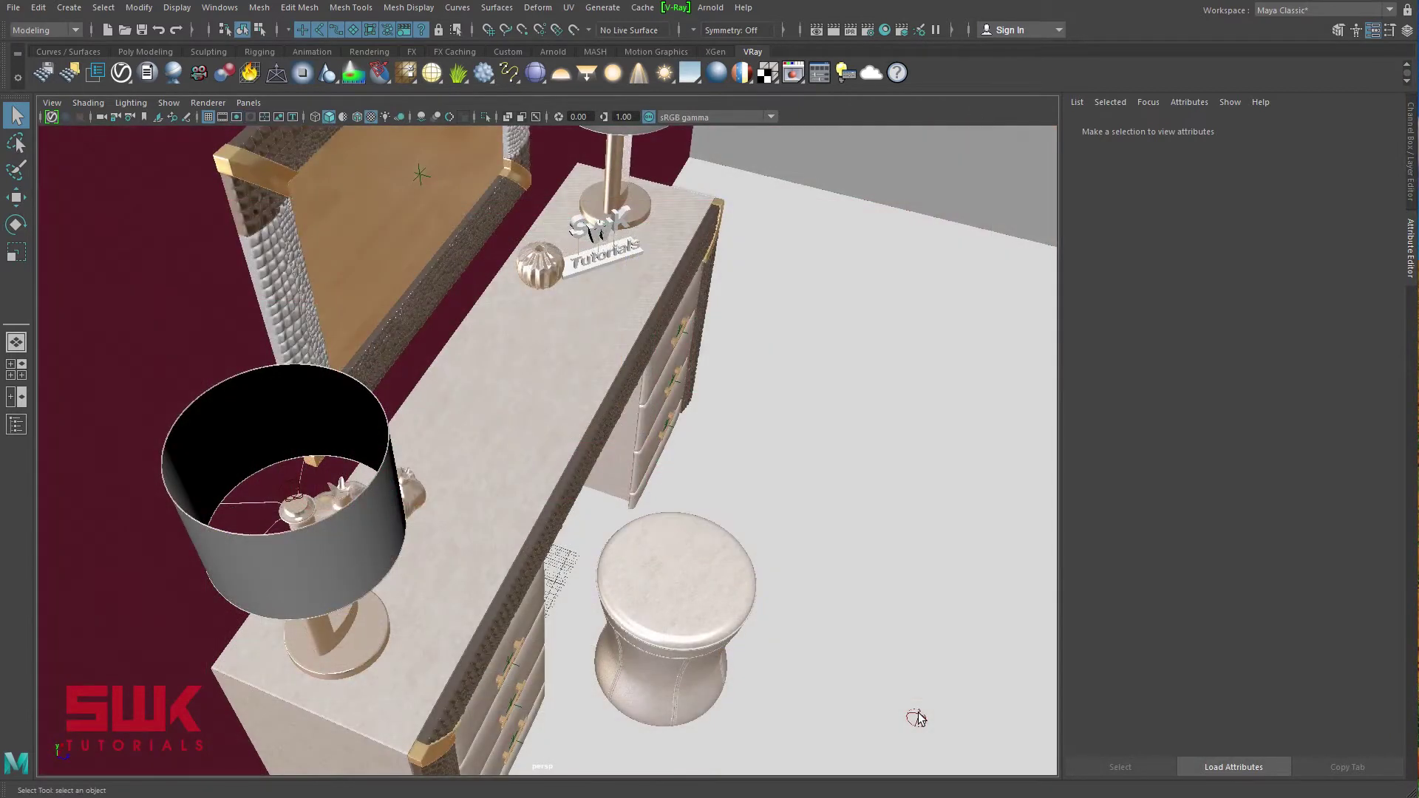
left_click(915, 717)
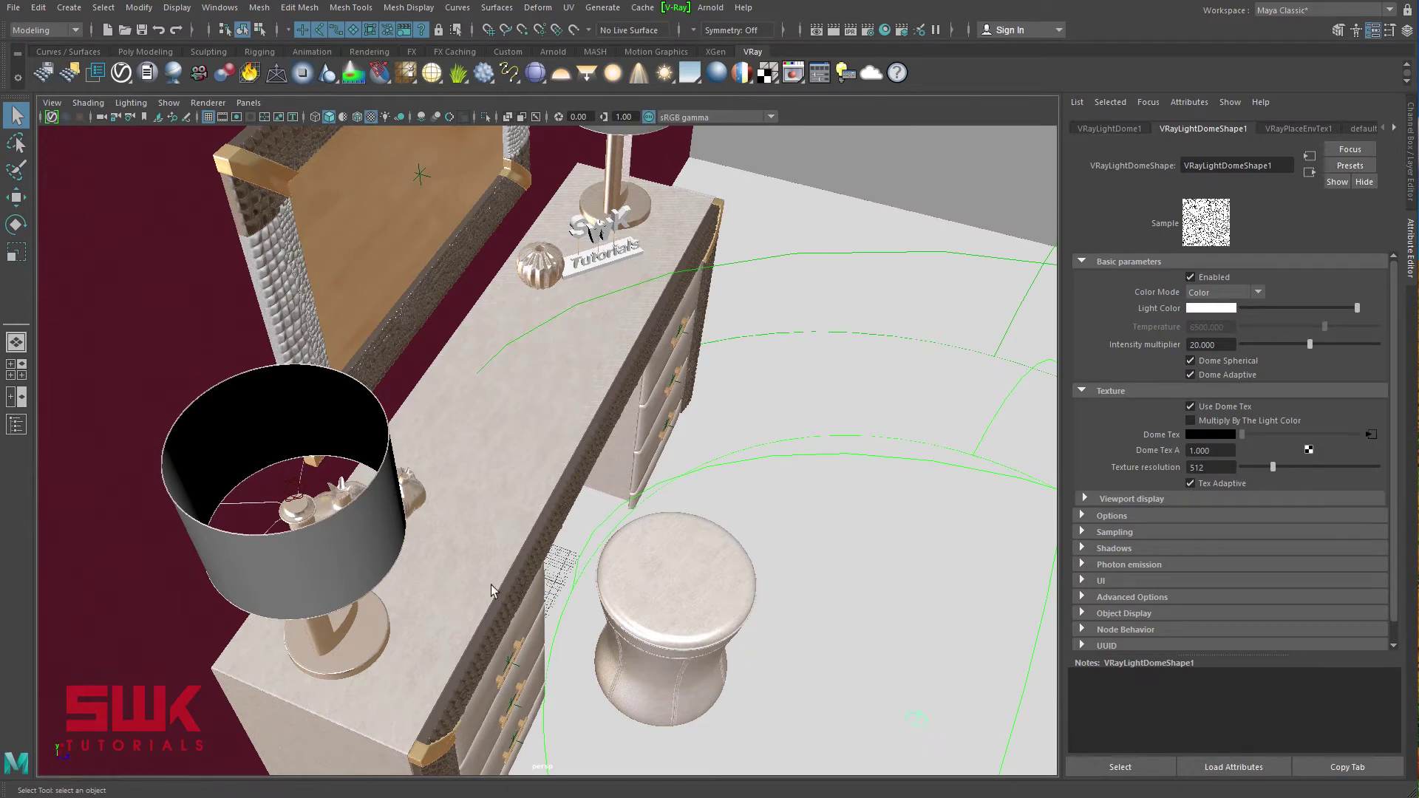
left_click(291, 494)
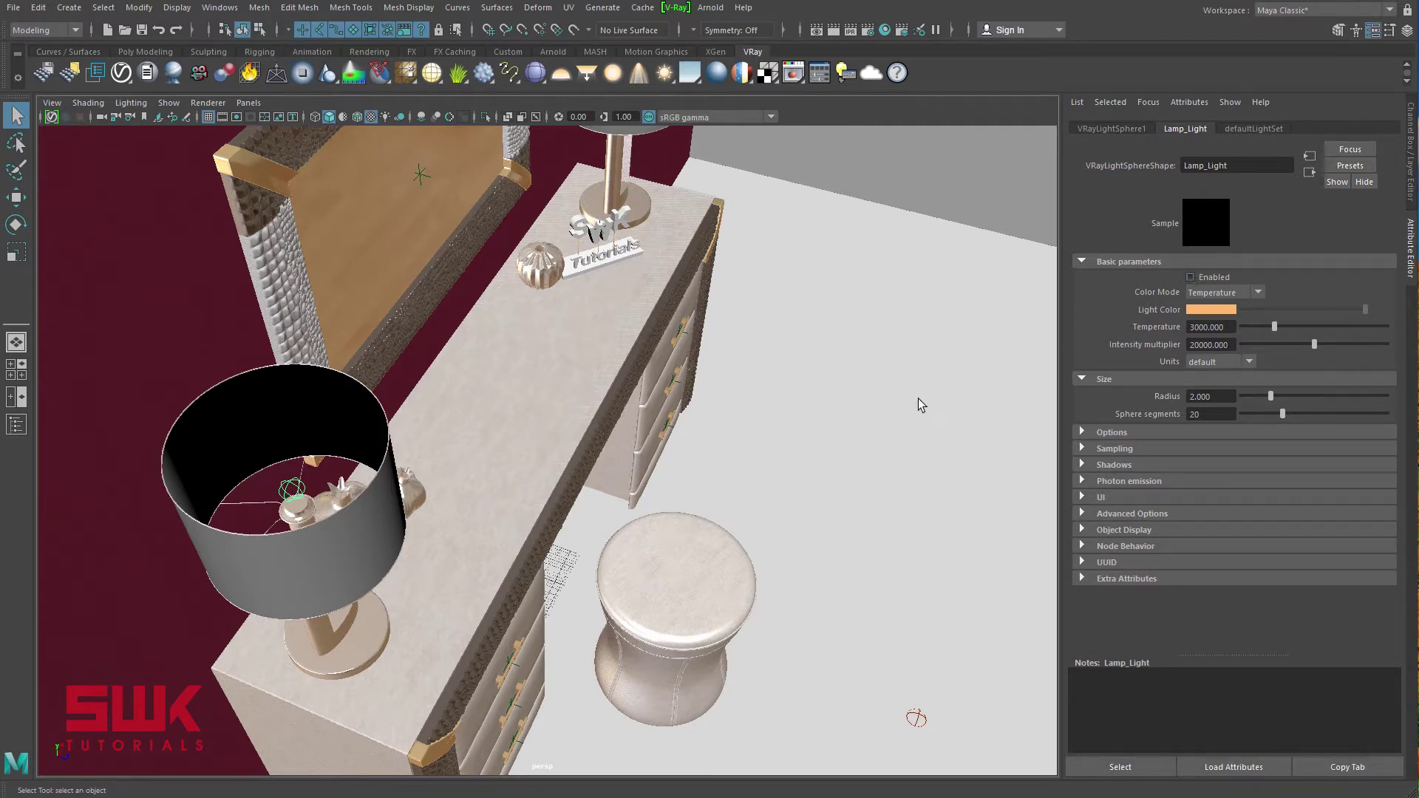
Try moving the nearest lampshade off its lamp to expose the light inside, and undo the move
left_click(360, 557)
key("w")
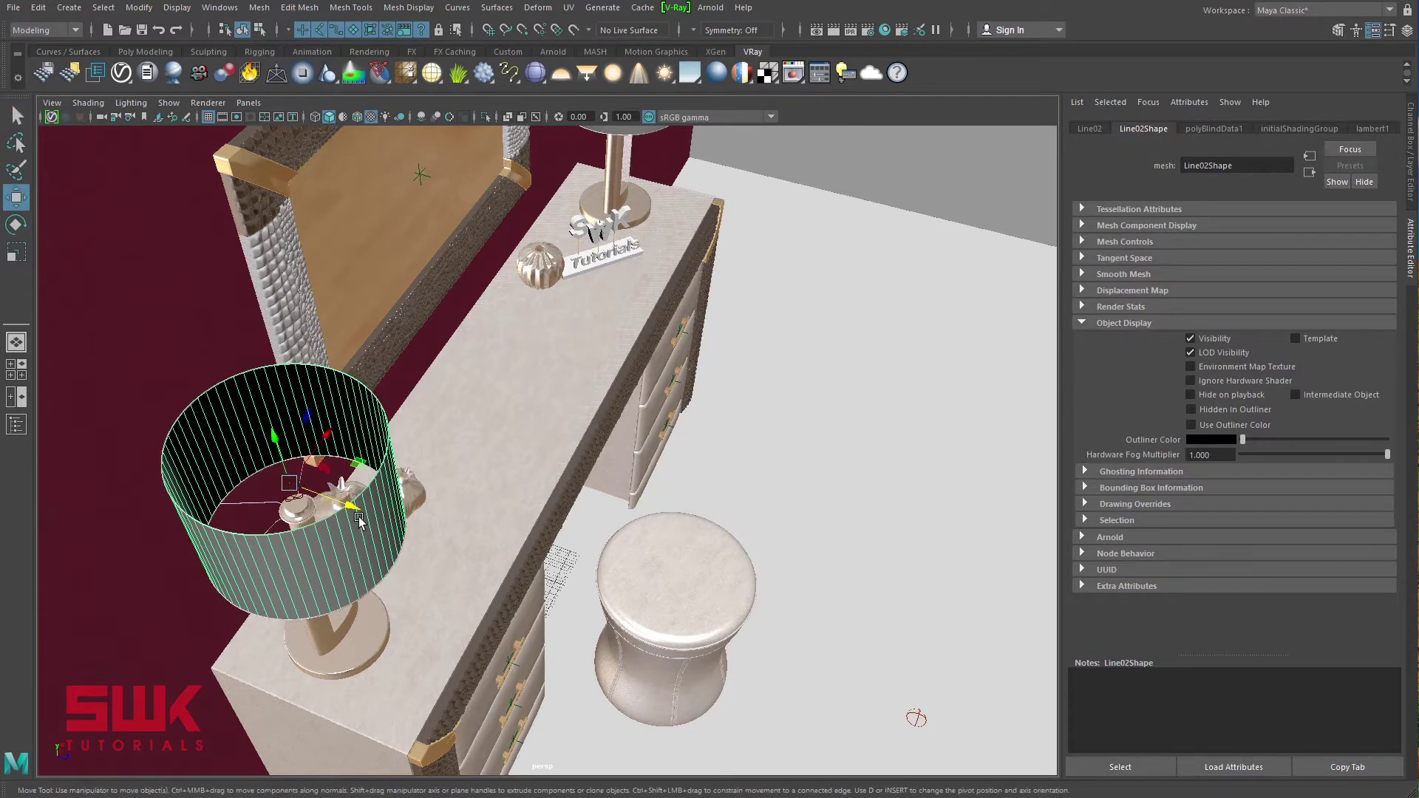
left_click_drag(354, 510, 503, 572)
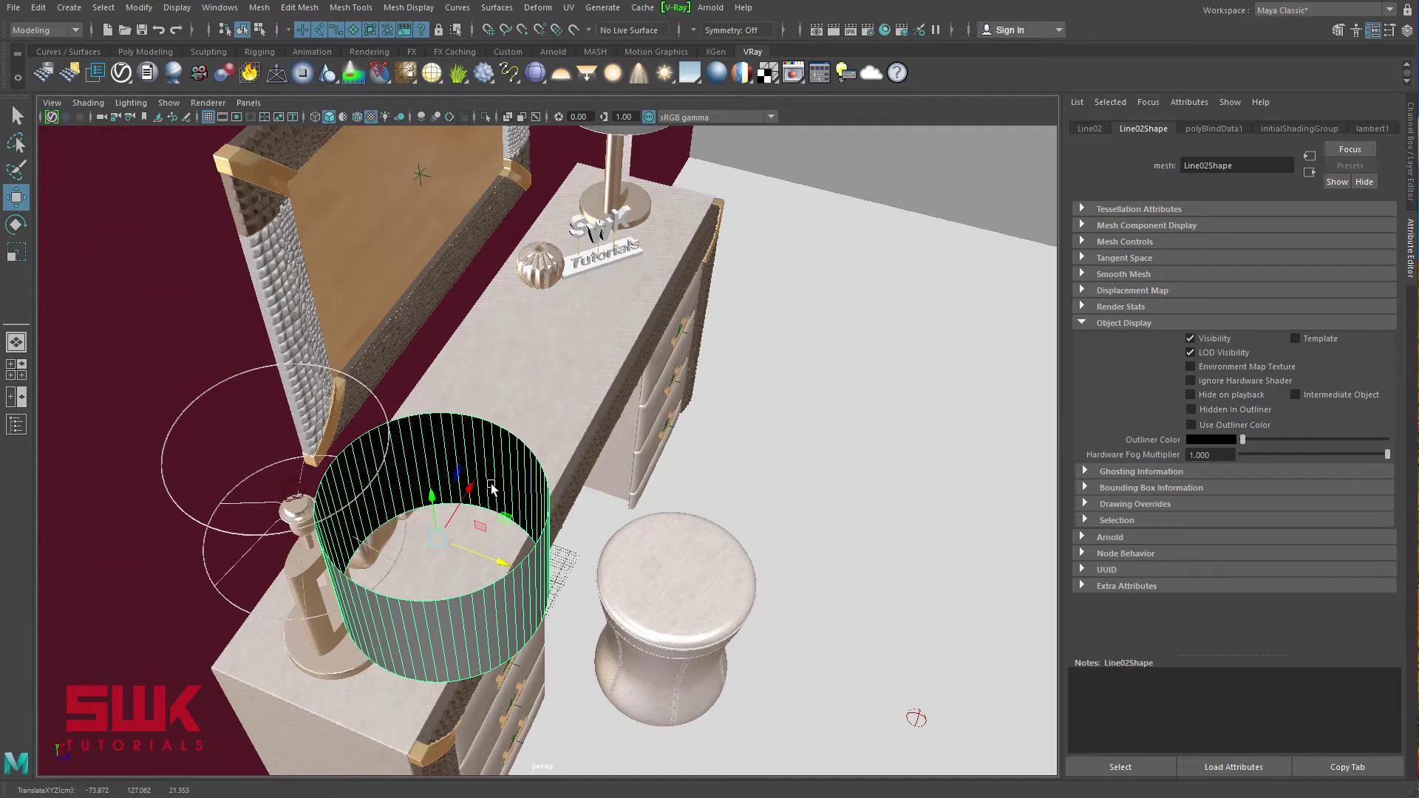
key("ctrl+z")
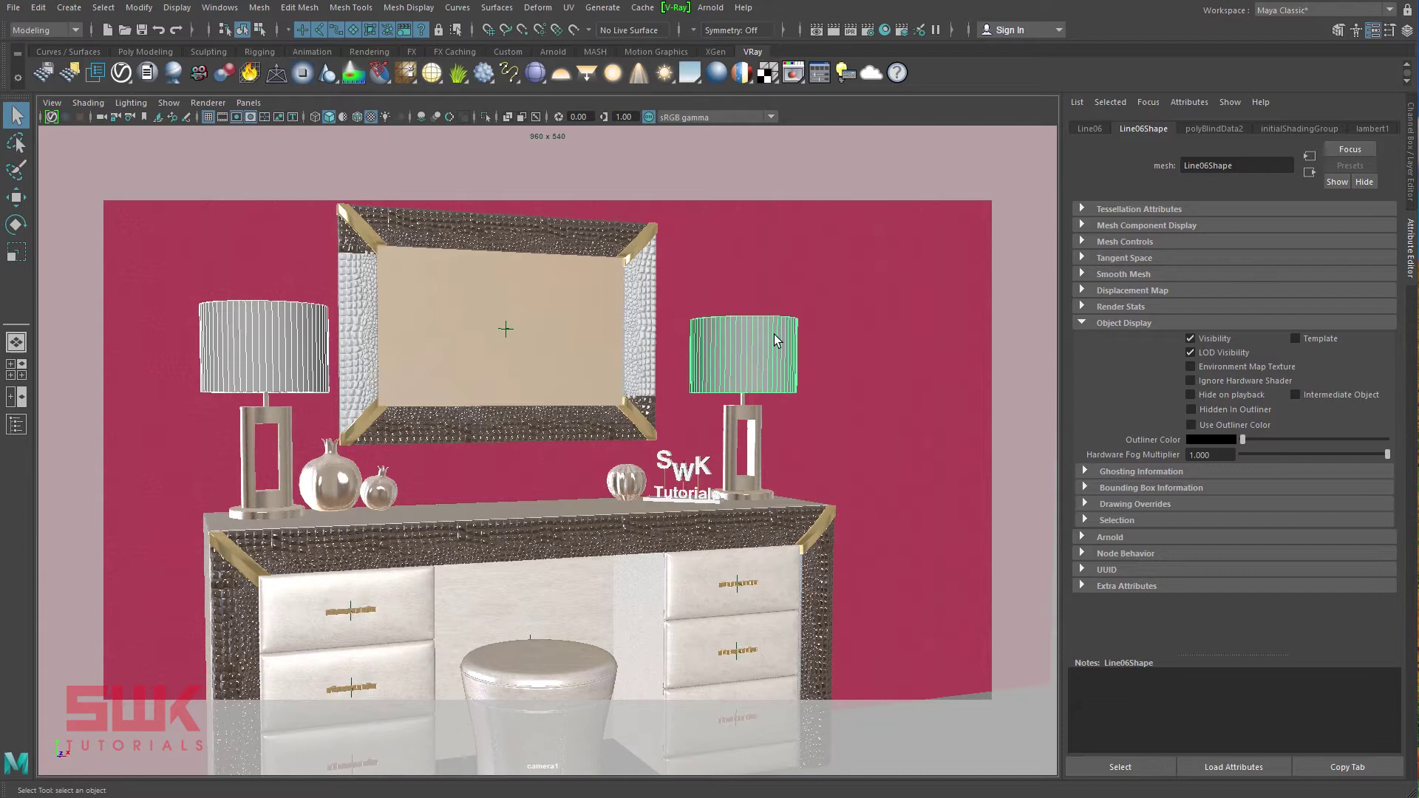
Assign a new VRay Mtl to the two selected lampshades
right_click(774, 334)
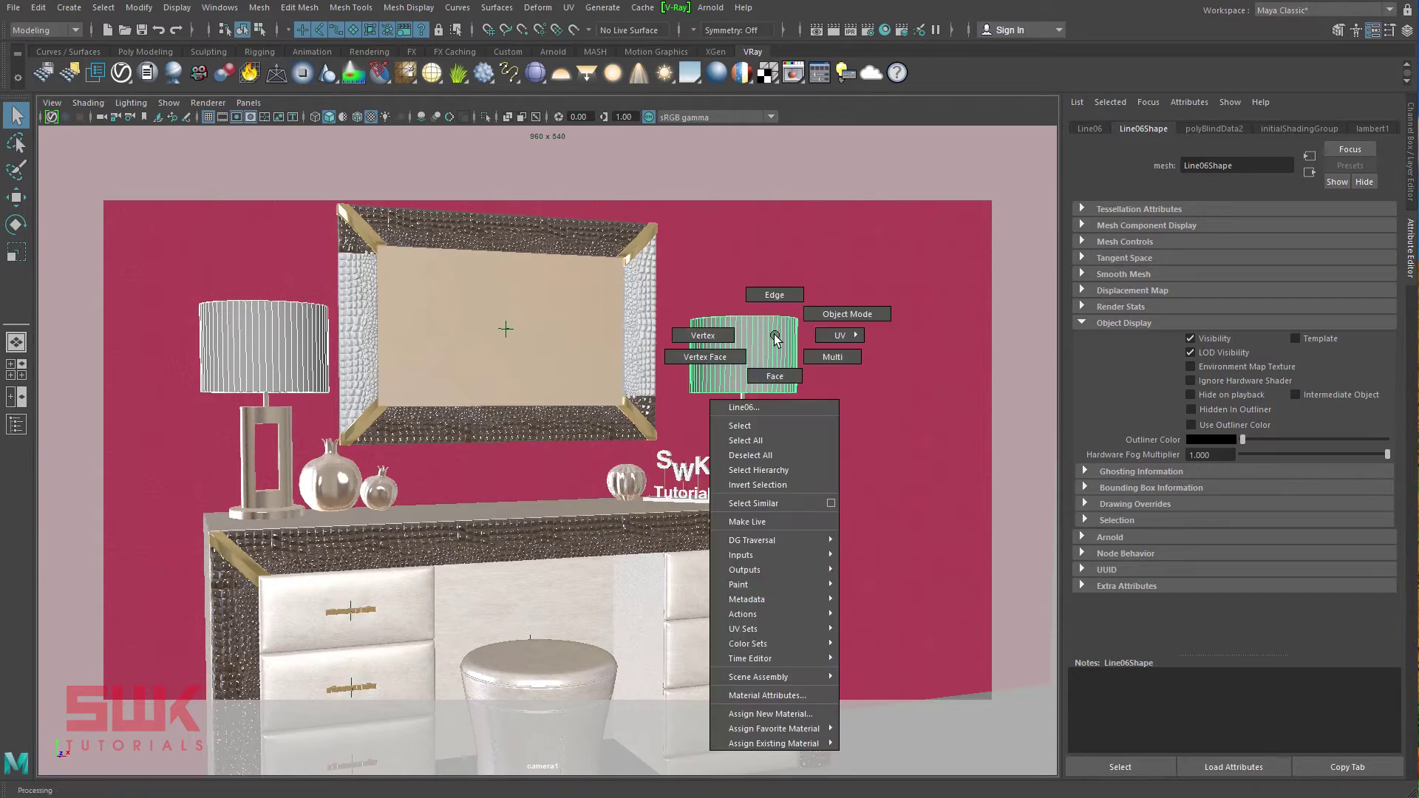
left_click(787, 711)
left_click(909, 419)
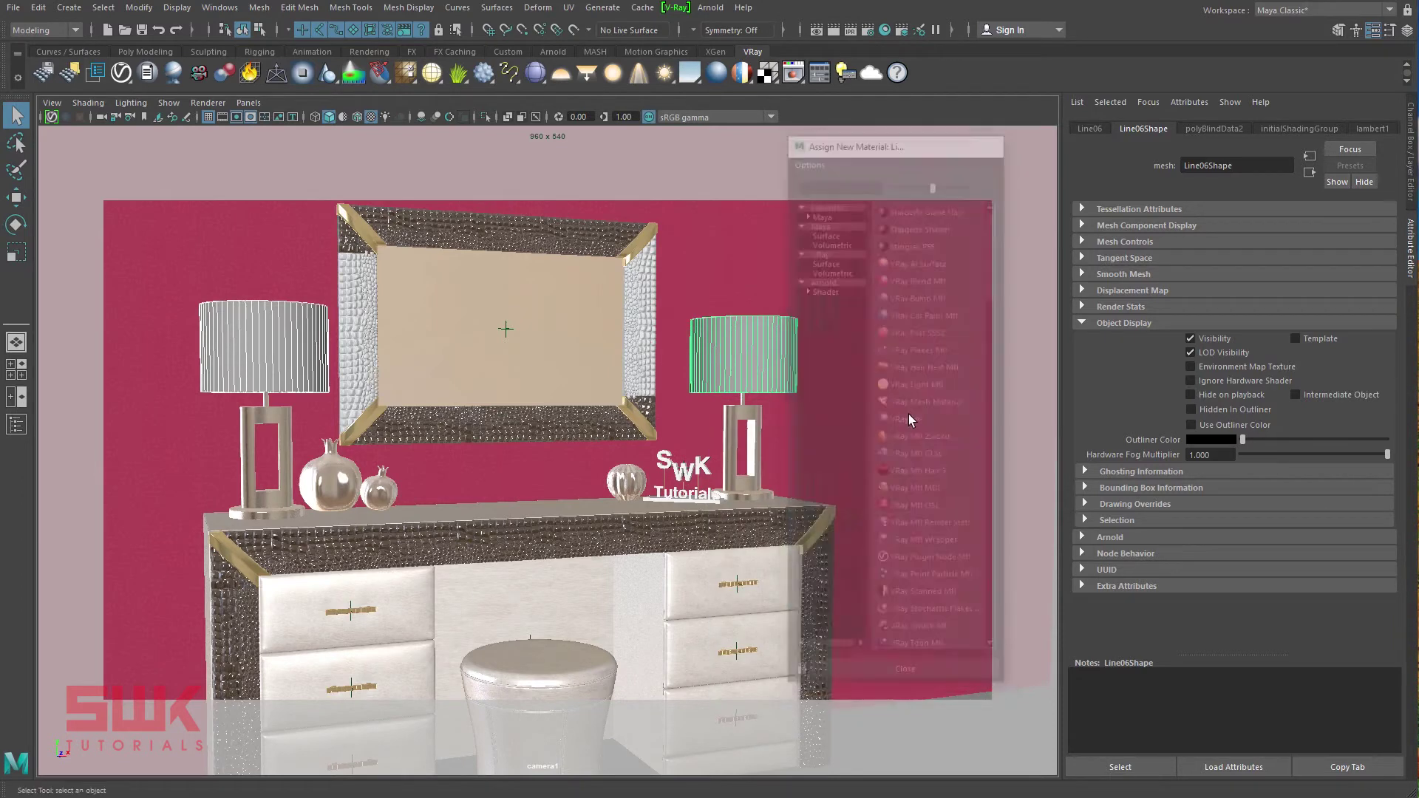
Set the new lampshade material's diffuse color to RGB 200, 200, 200
left_click(1214, 294)
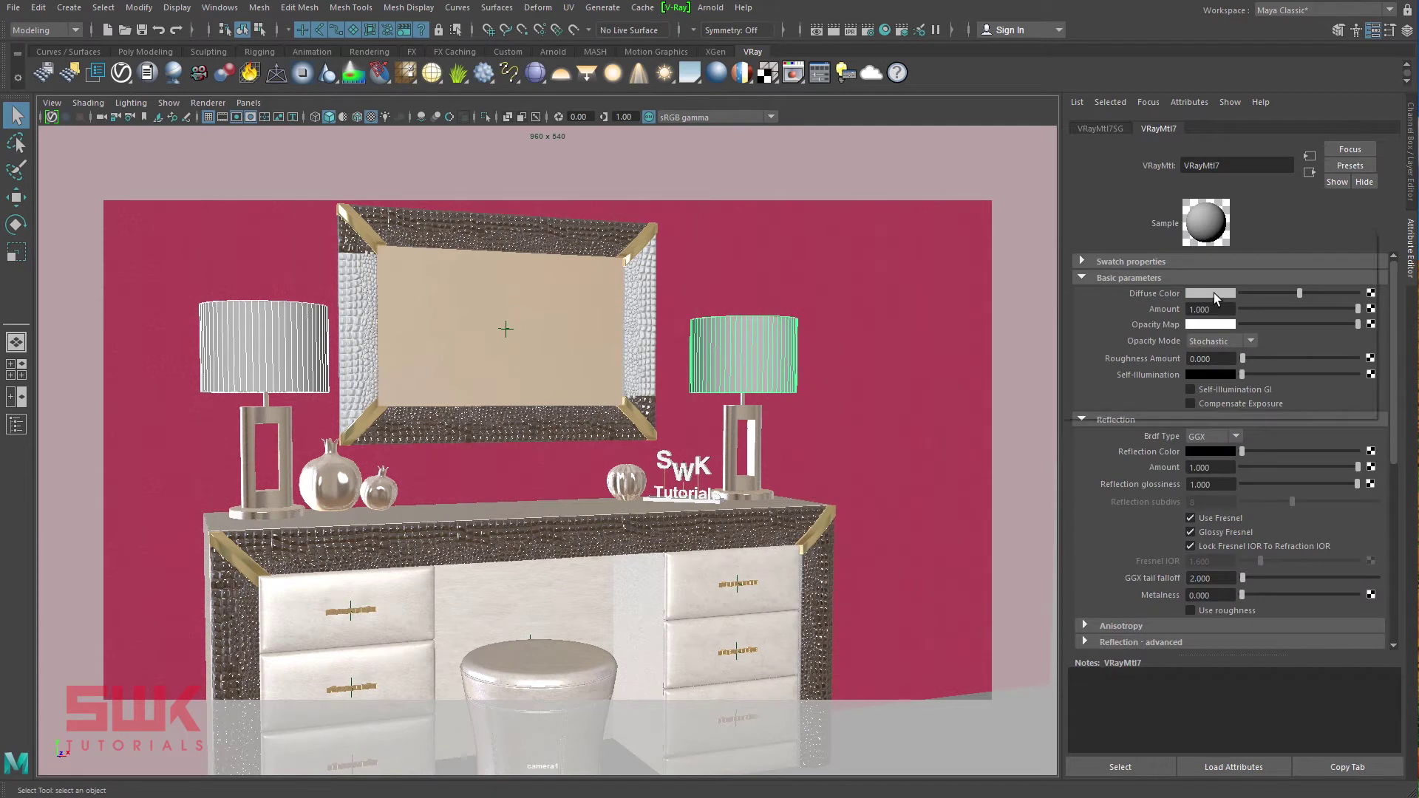
double_click(1093, 331)
type("200")
key("Tab")
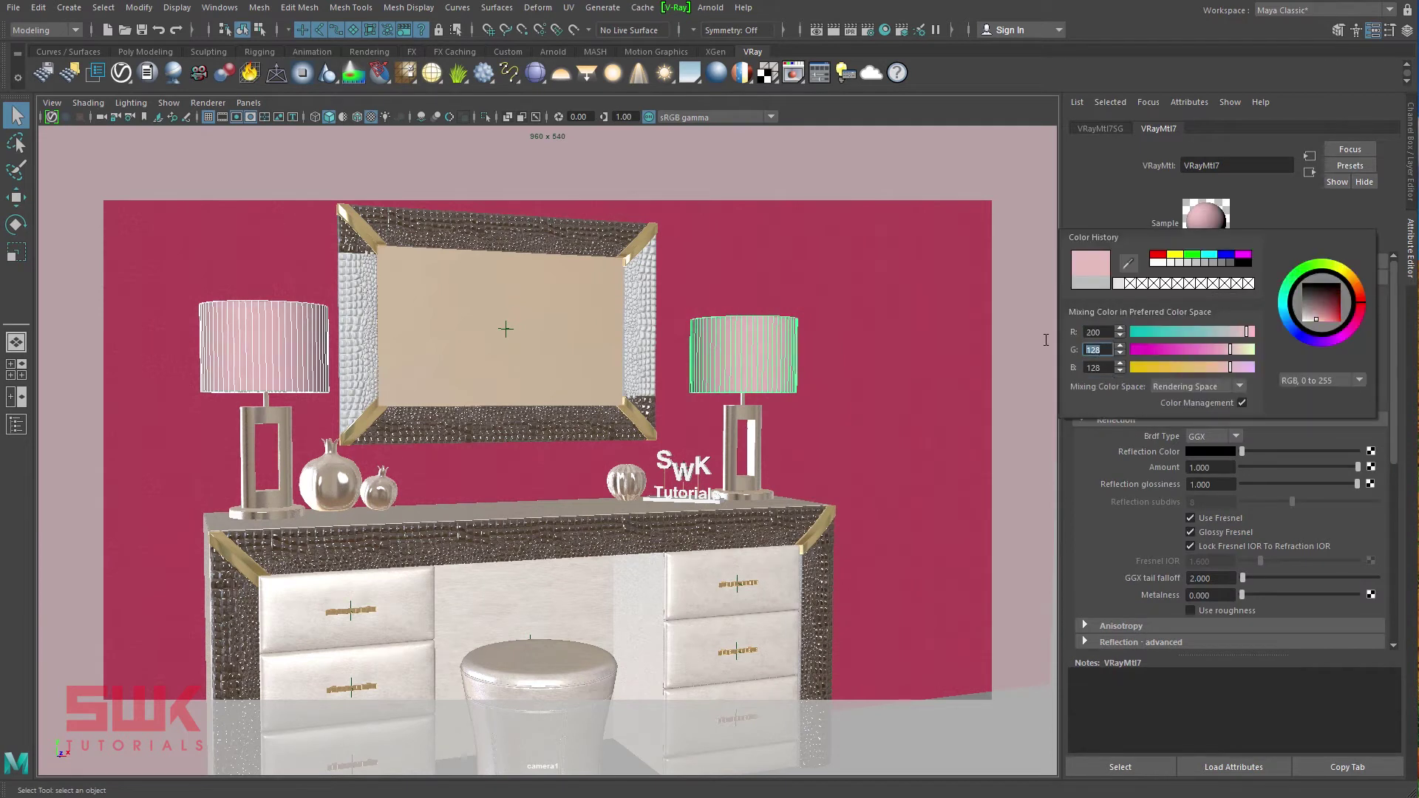
type("2000")
key("Tab")
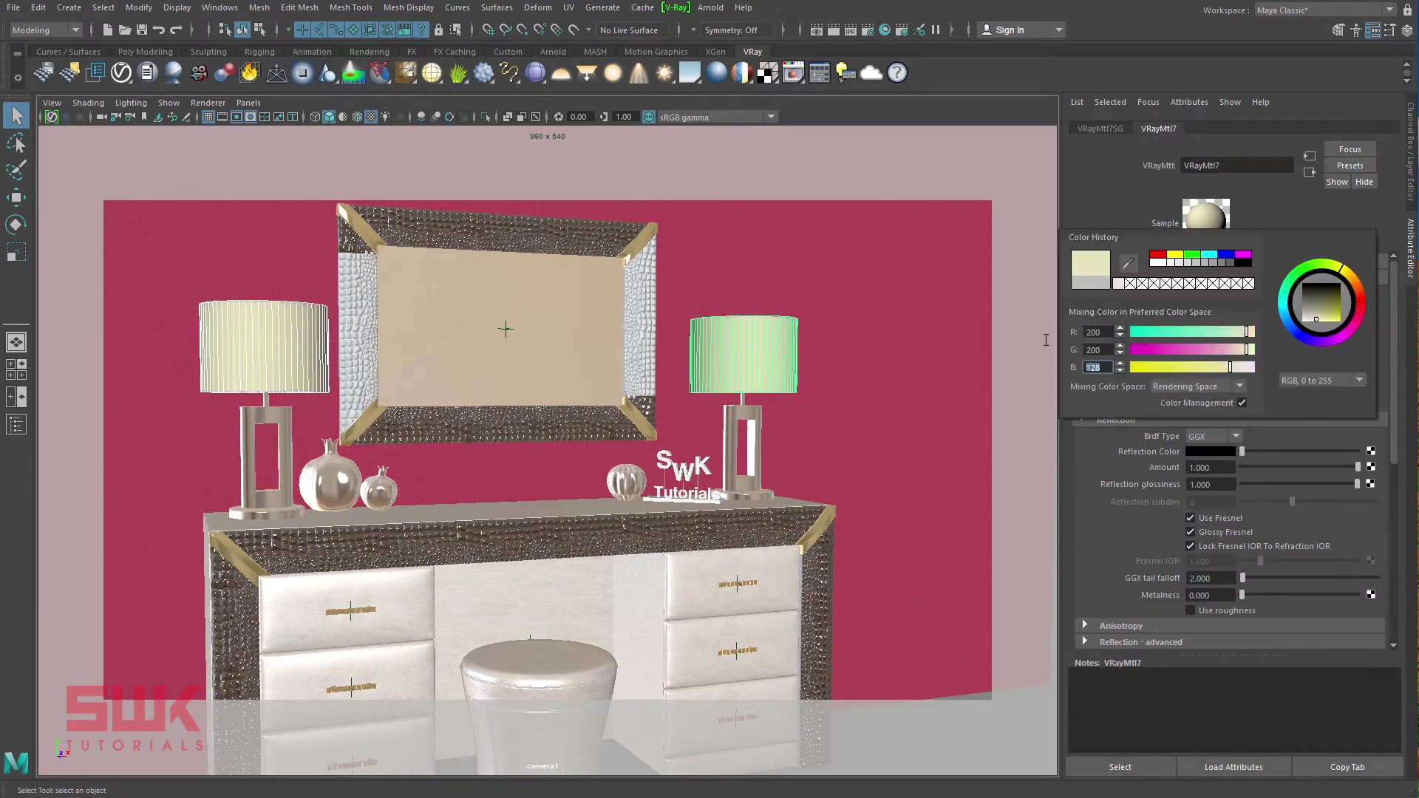
type("200")
key("Return")
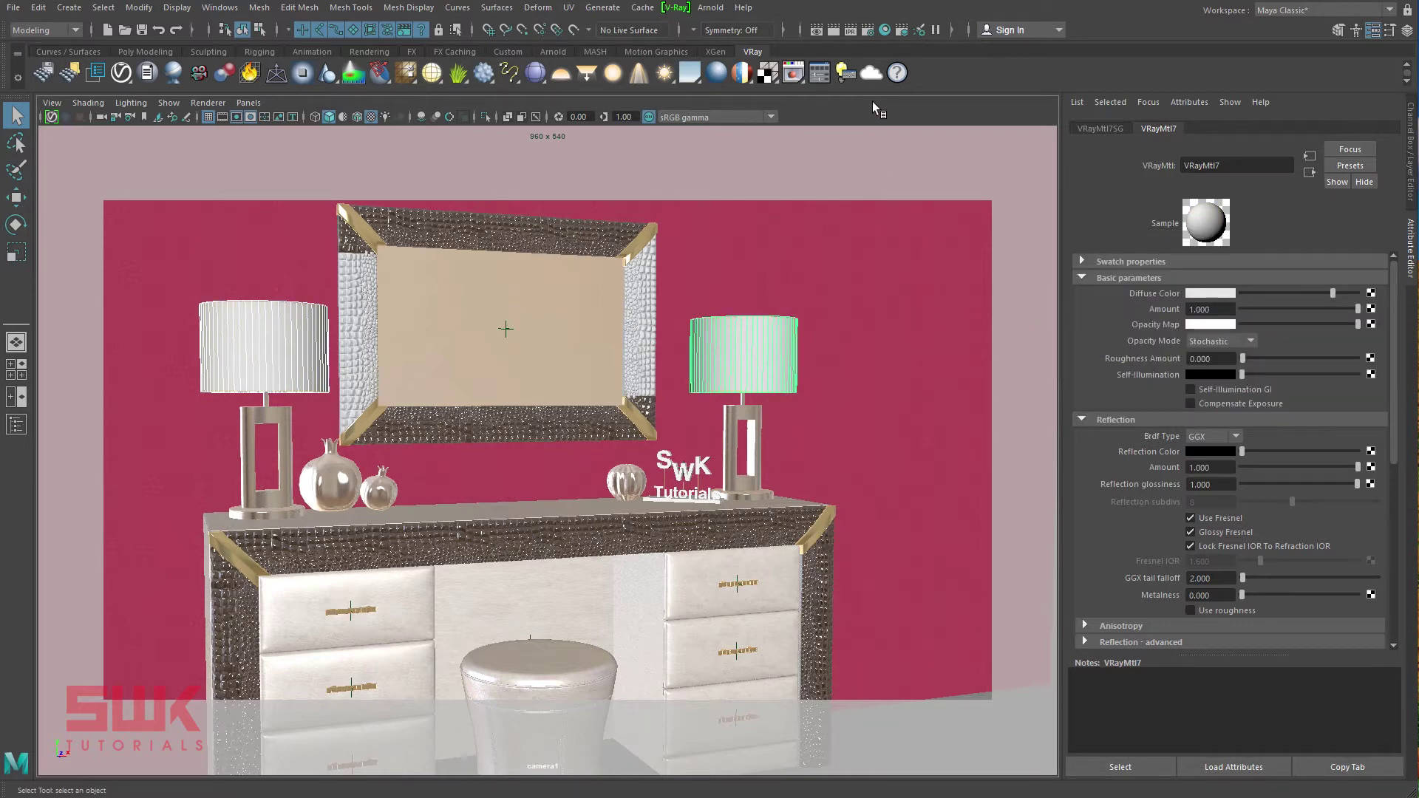
Check the light inside the left lampshade in wireframe display, and return to textured display
left_click(668, 401)
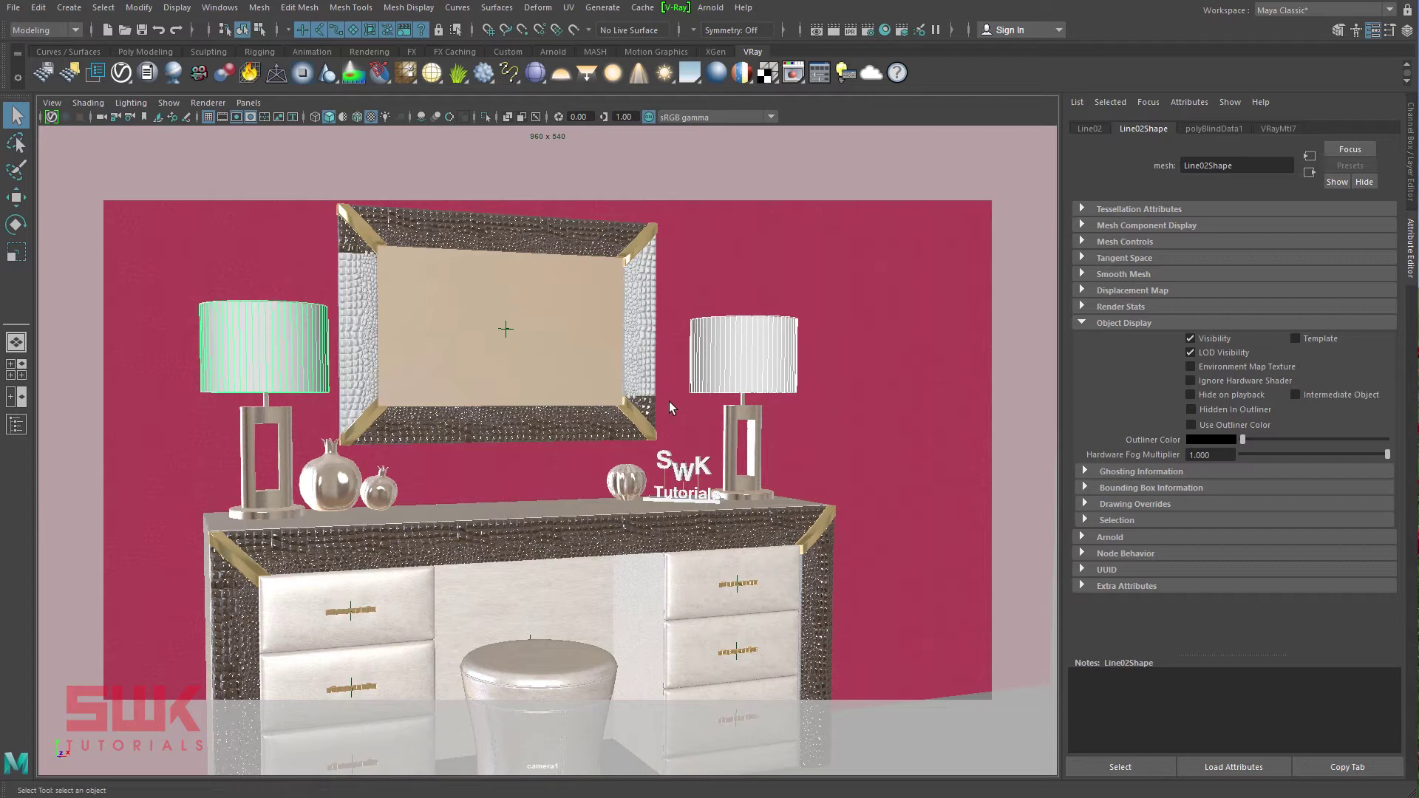
key("4")
left_click(272, 355)
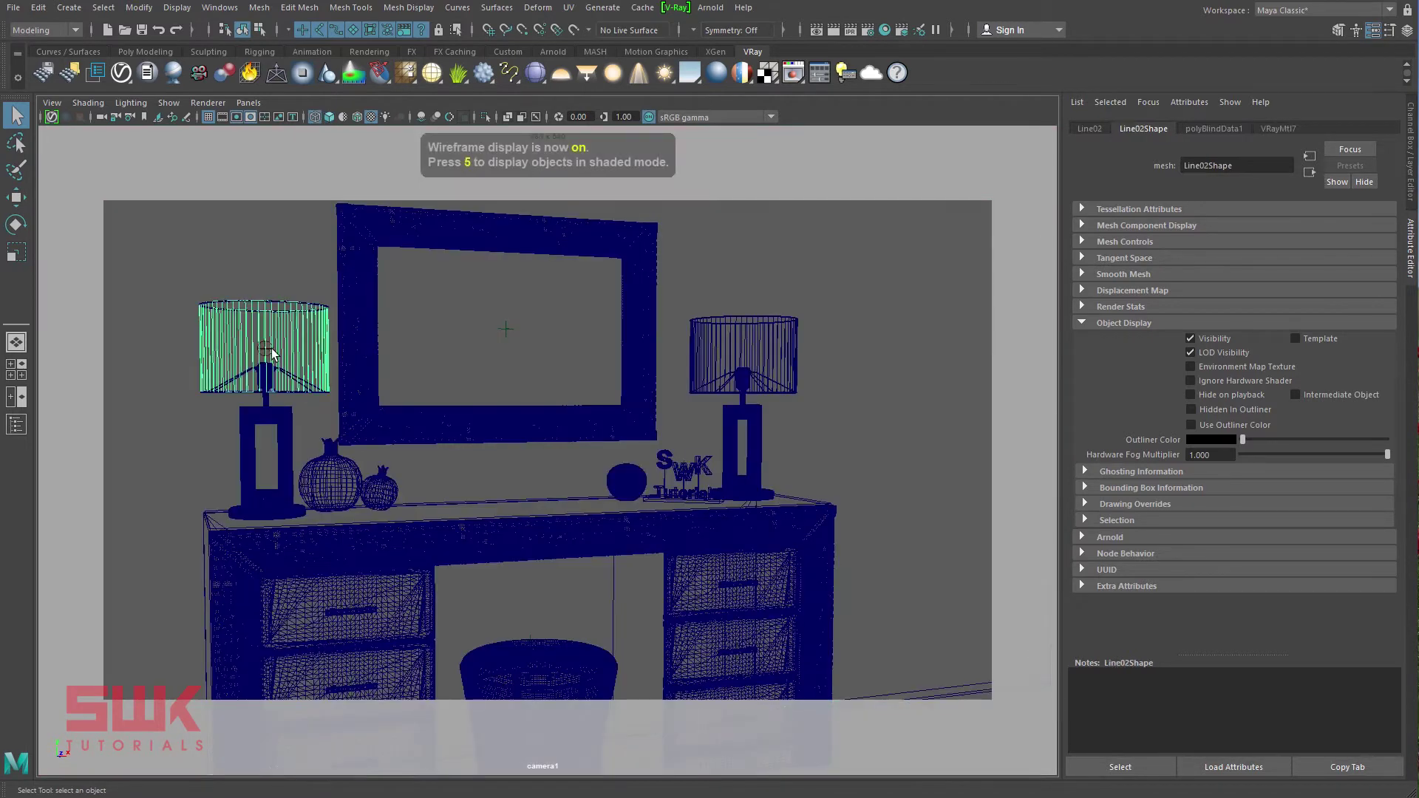
key("6")
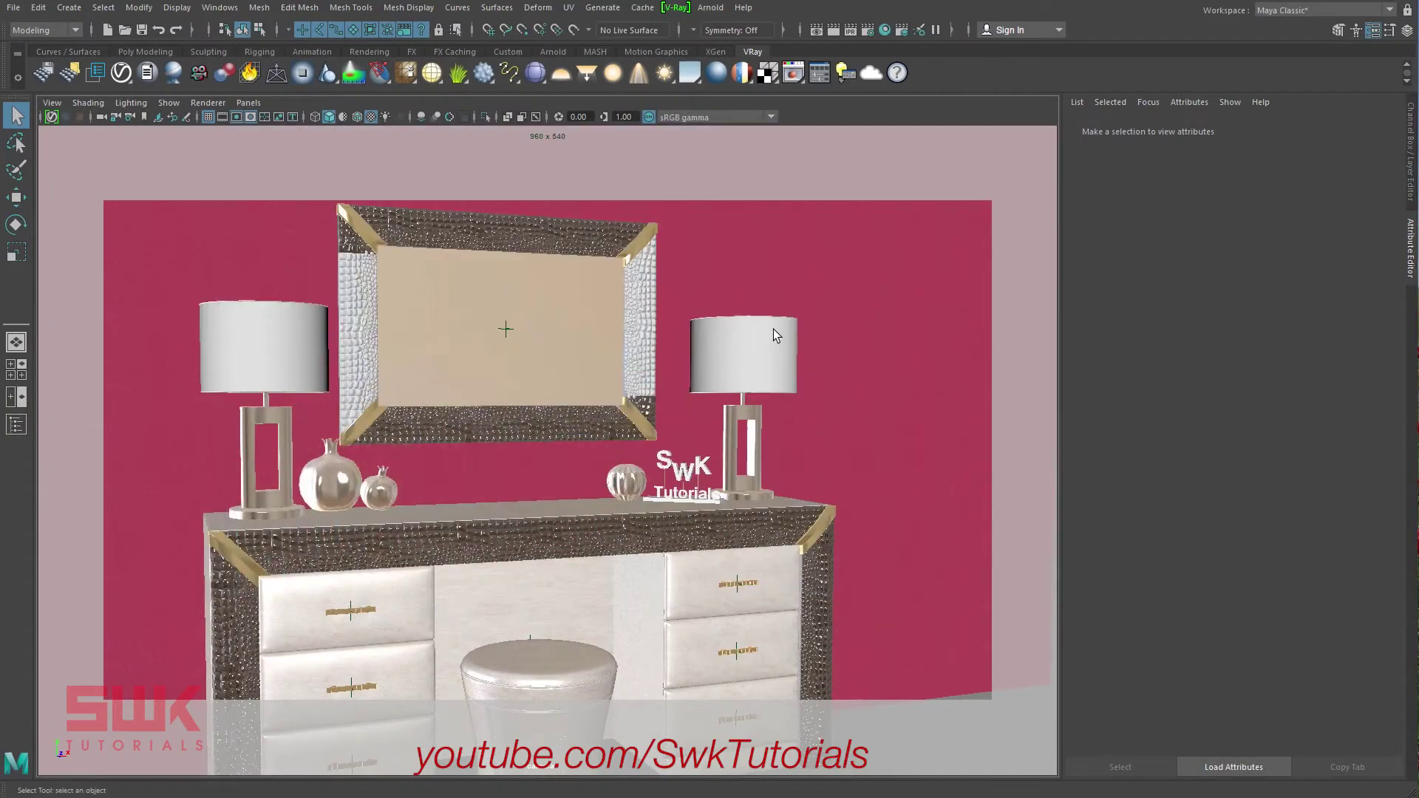
Select both lampshades and assign them a new VRay Mtl 2Sided material
left_click(773, 330)
left_click(296, 344, "shift")
right_click_drag(296, 343, 303, 706)
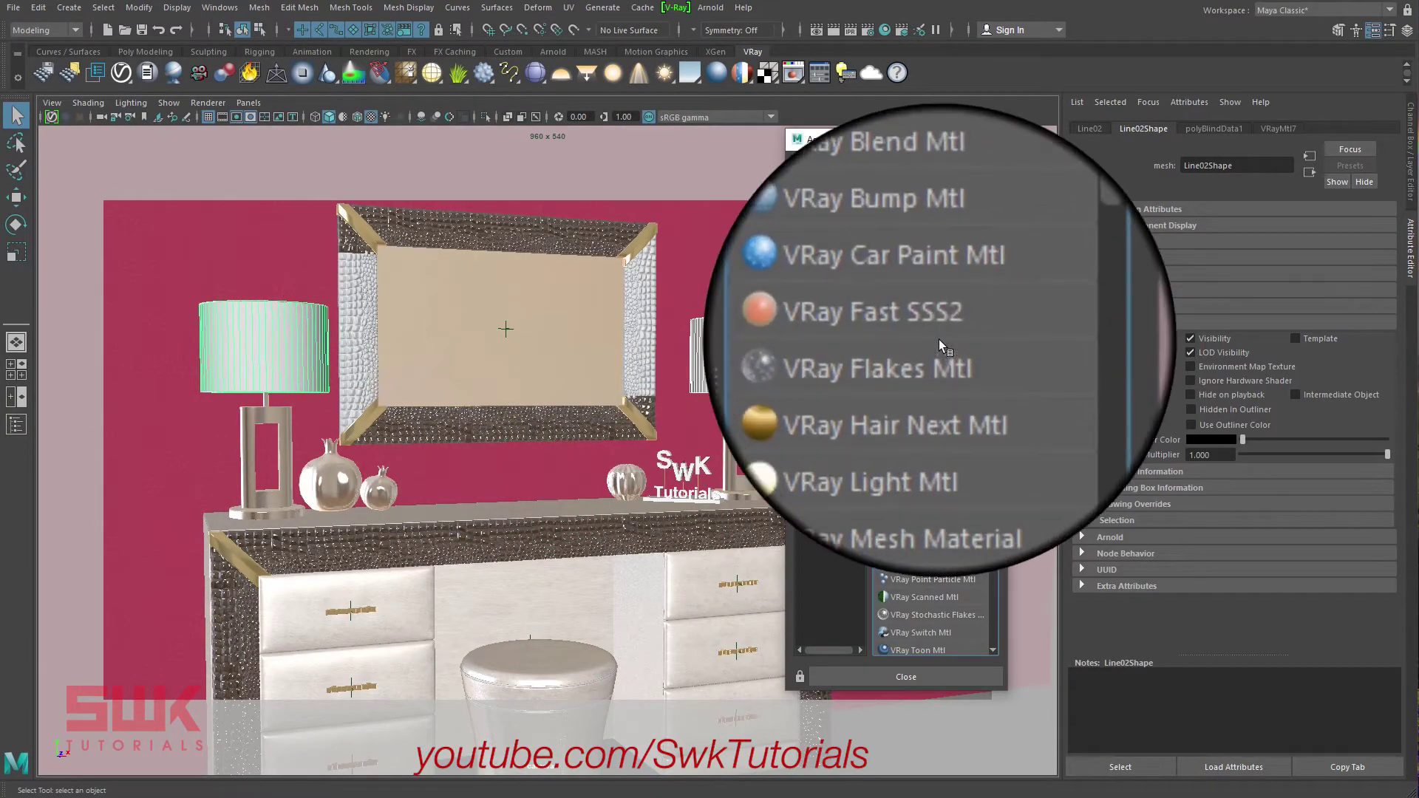
left_click(942, 434)
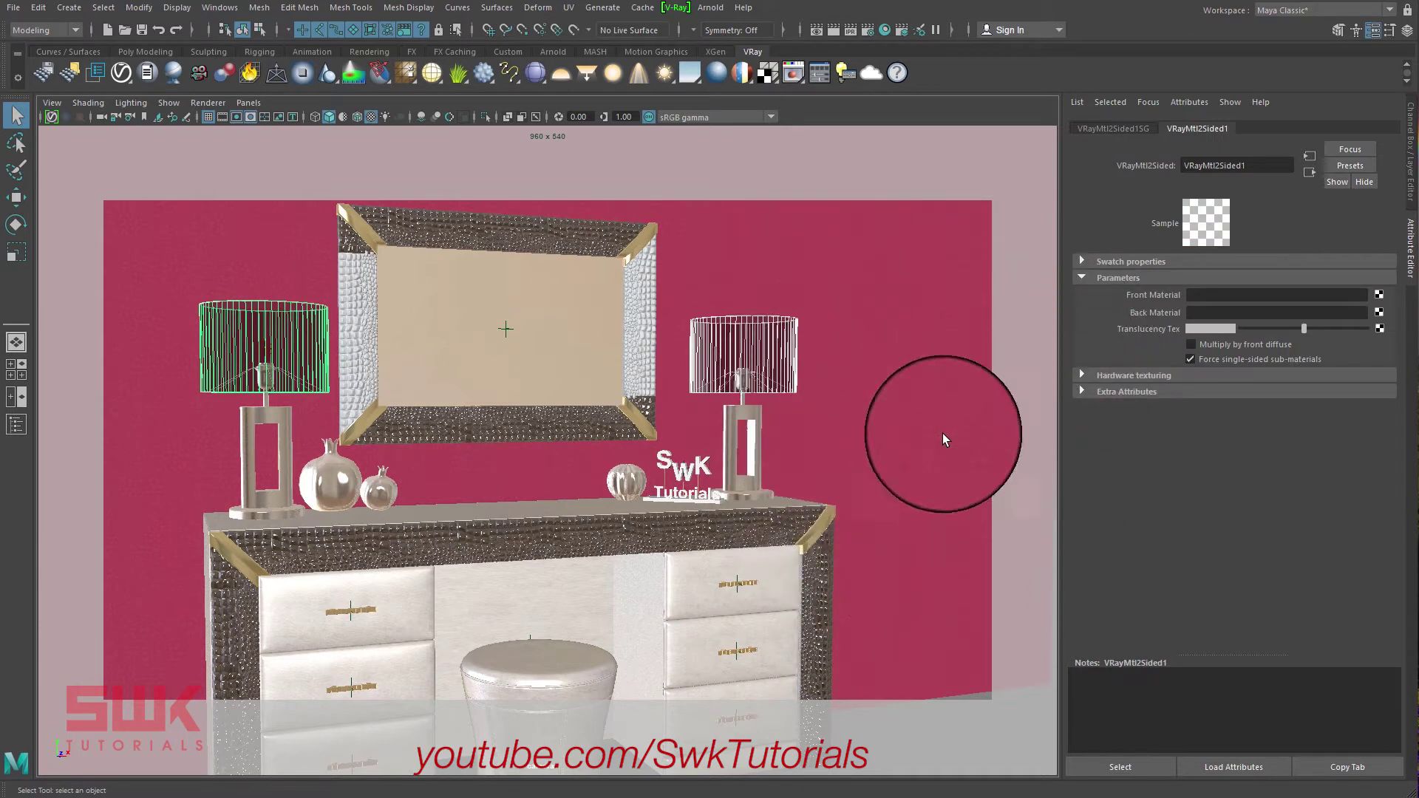
Rename the two-sided material as Lamp_shade
double_click(1254, 162)
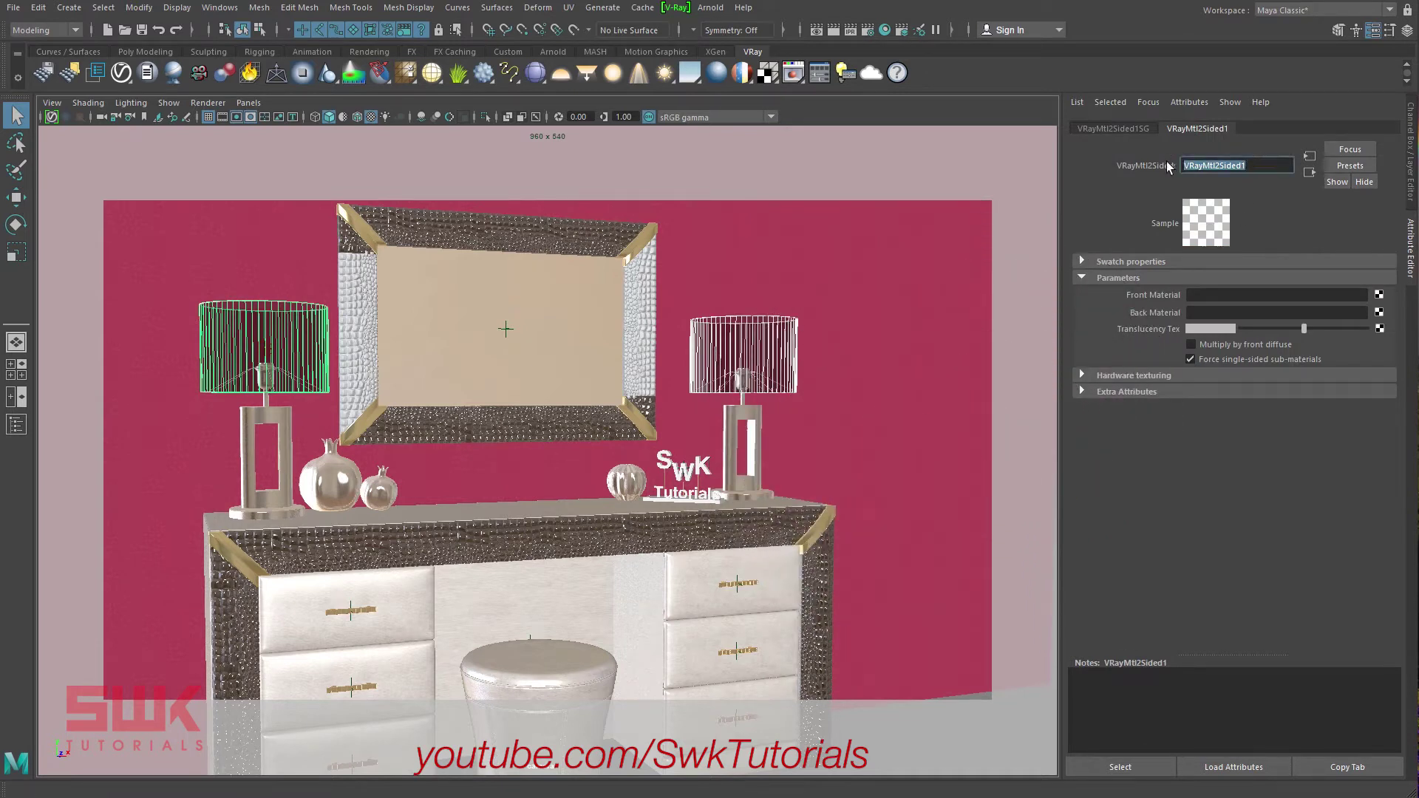
type("Lamp_shade")
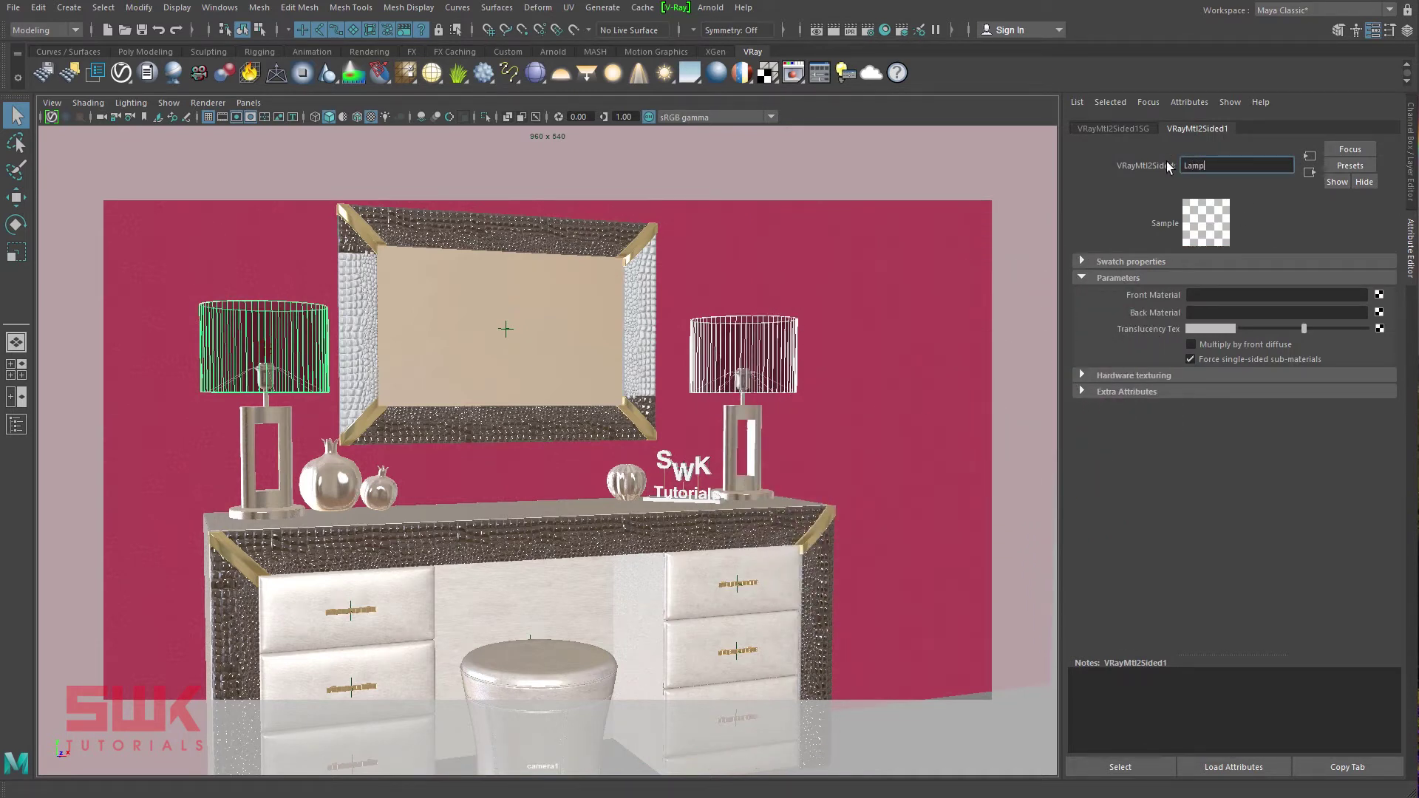
key("Return")
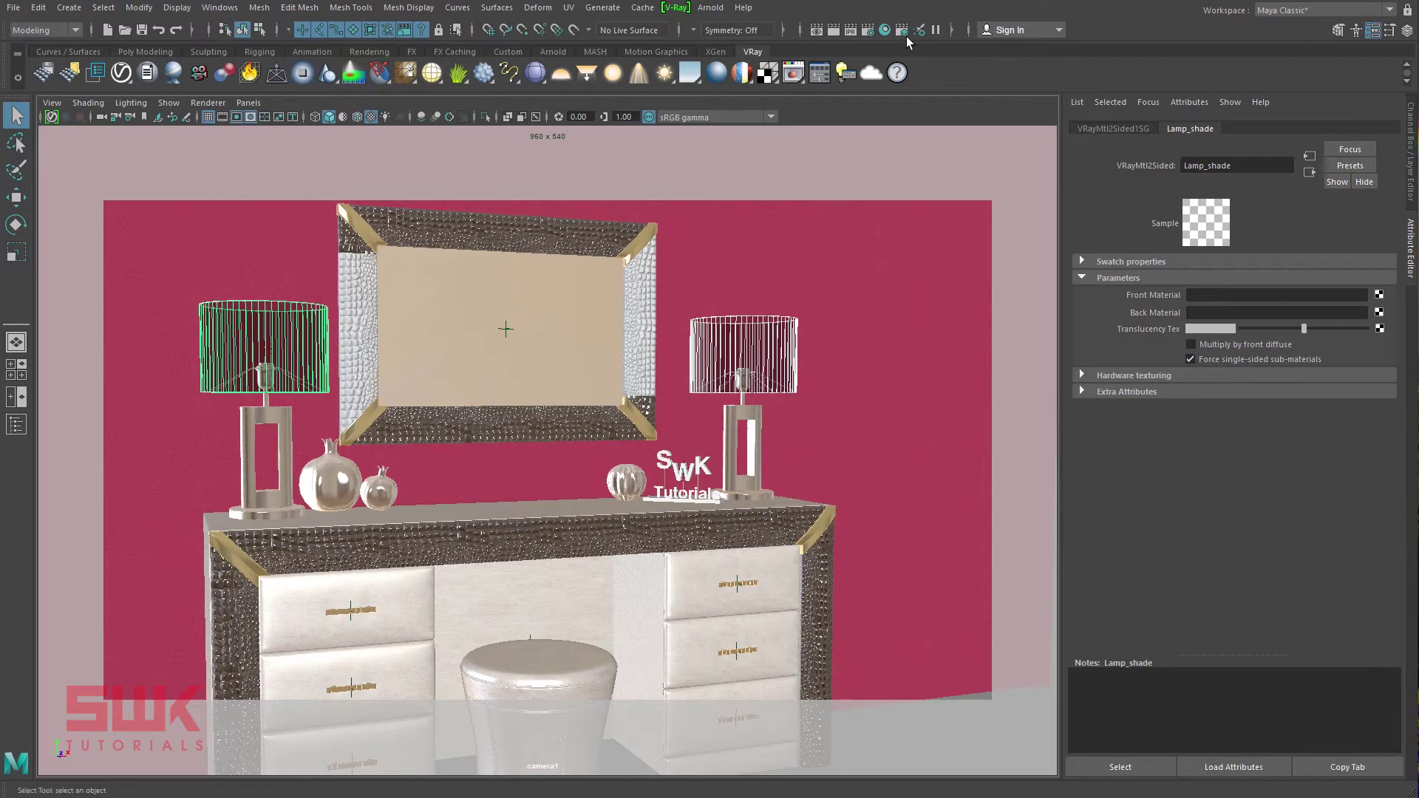
Connect VRayMtl7 from Hypershade as the front material of Lamp_shade, and close Hypershade
left_click(885, 29)
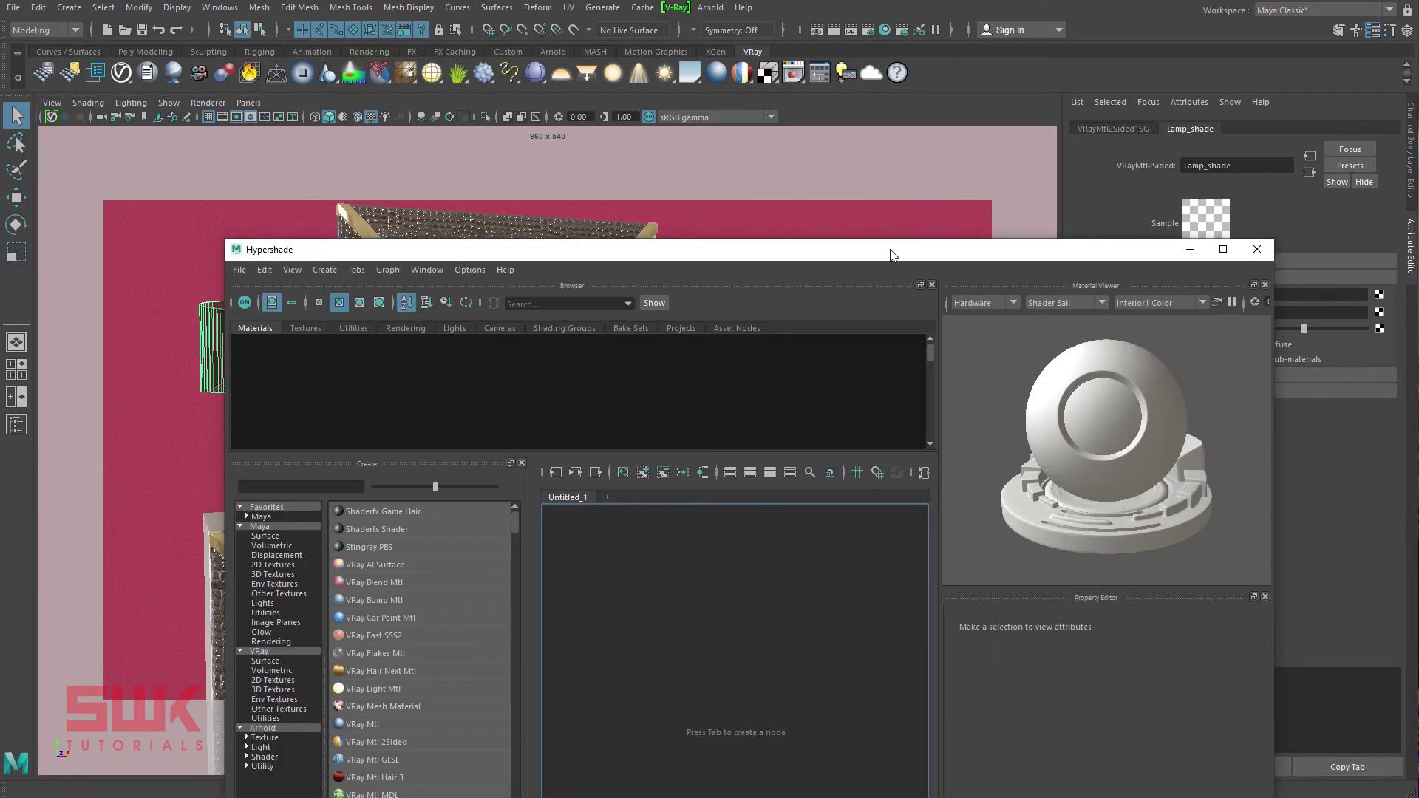
left_click_drag(882, 249, 695, 80)
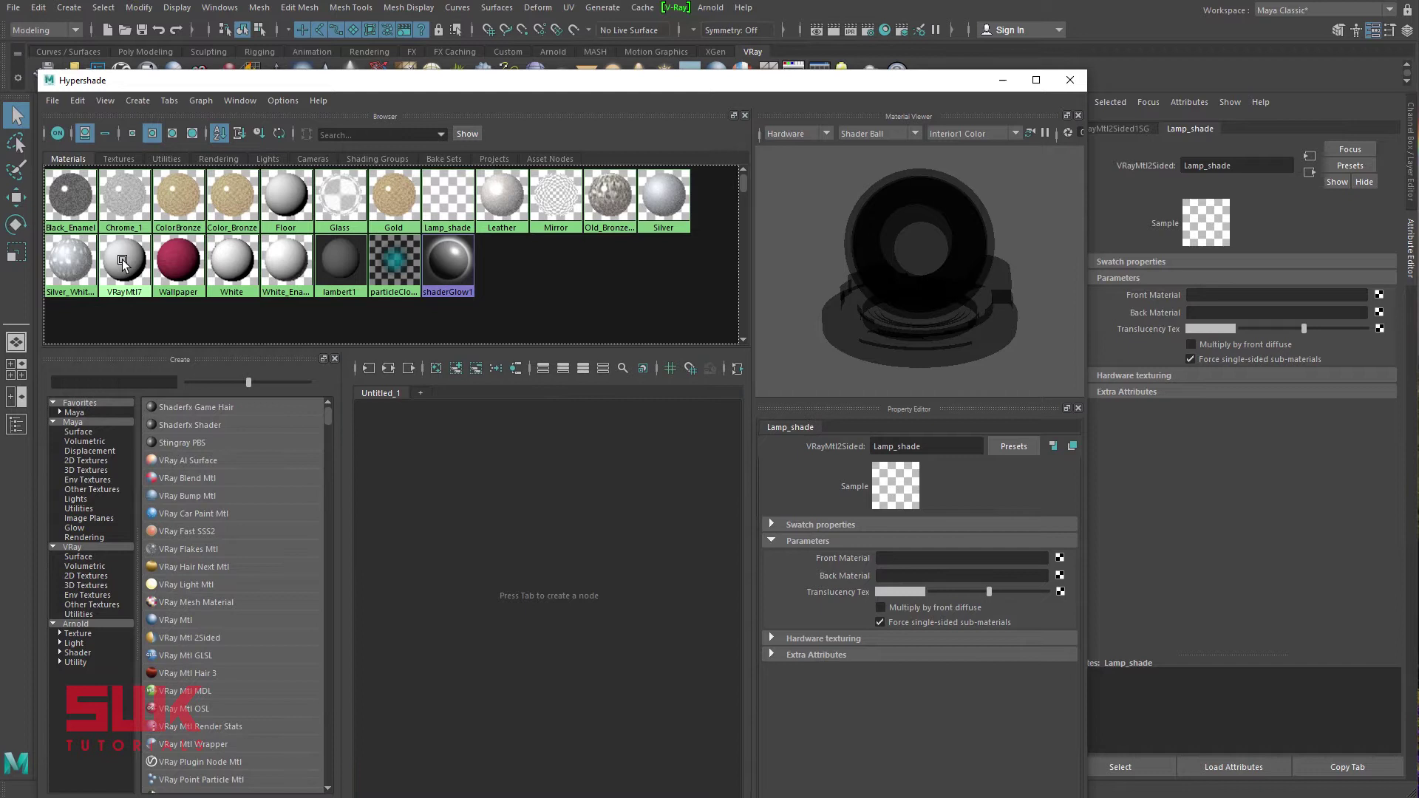
middle_click_drag(1147, 309, 1151, 300)
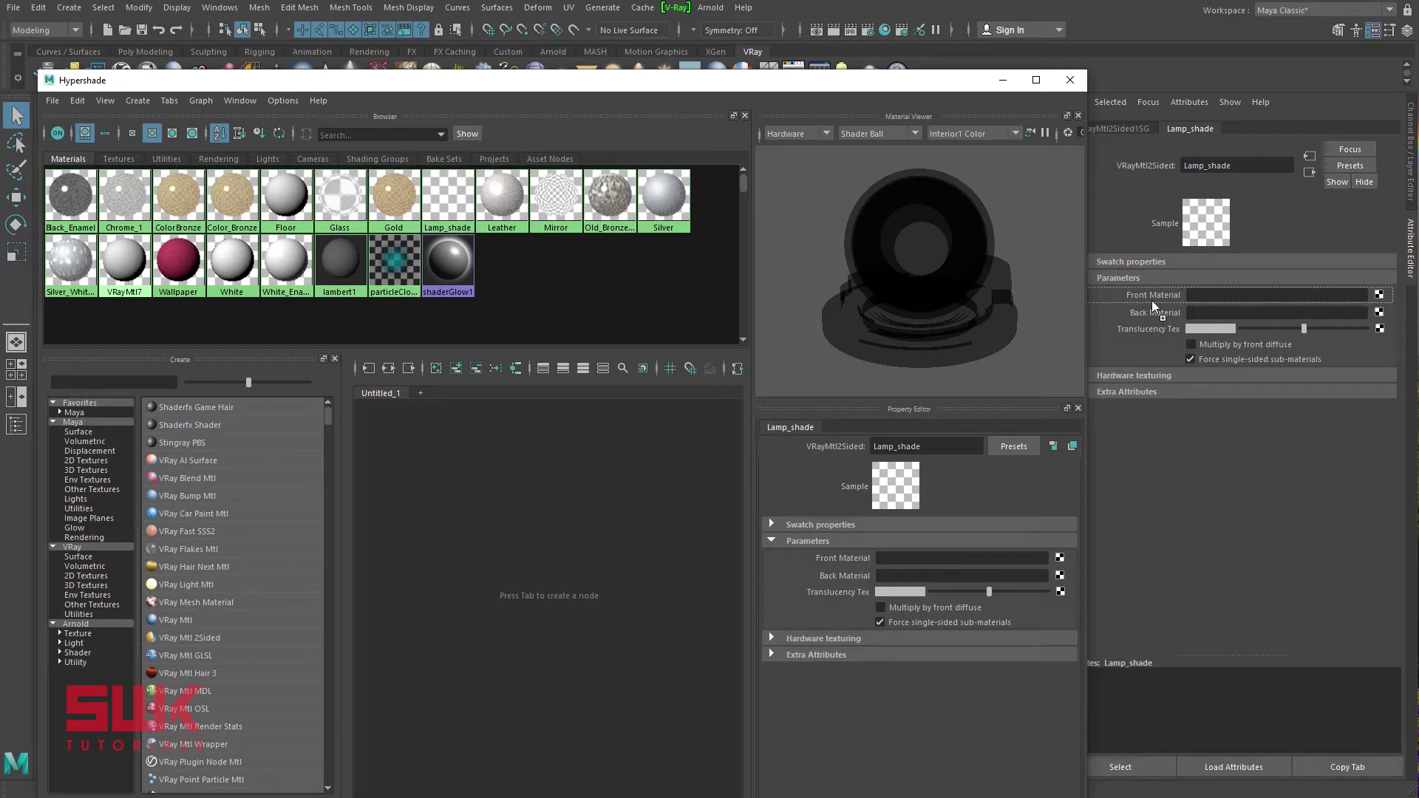
middle_click_drag(1151, 300, 1151, 300)
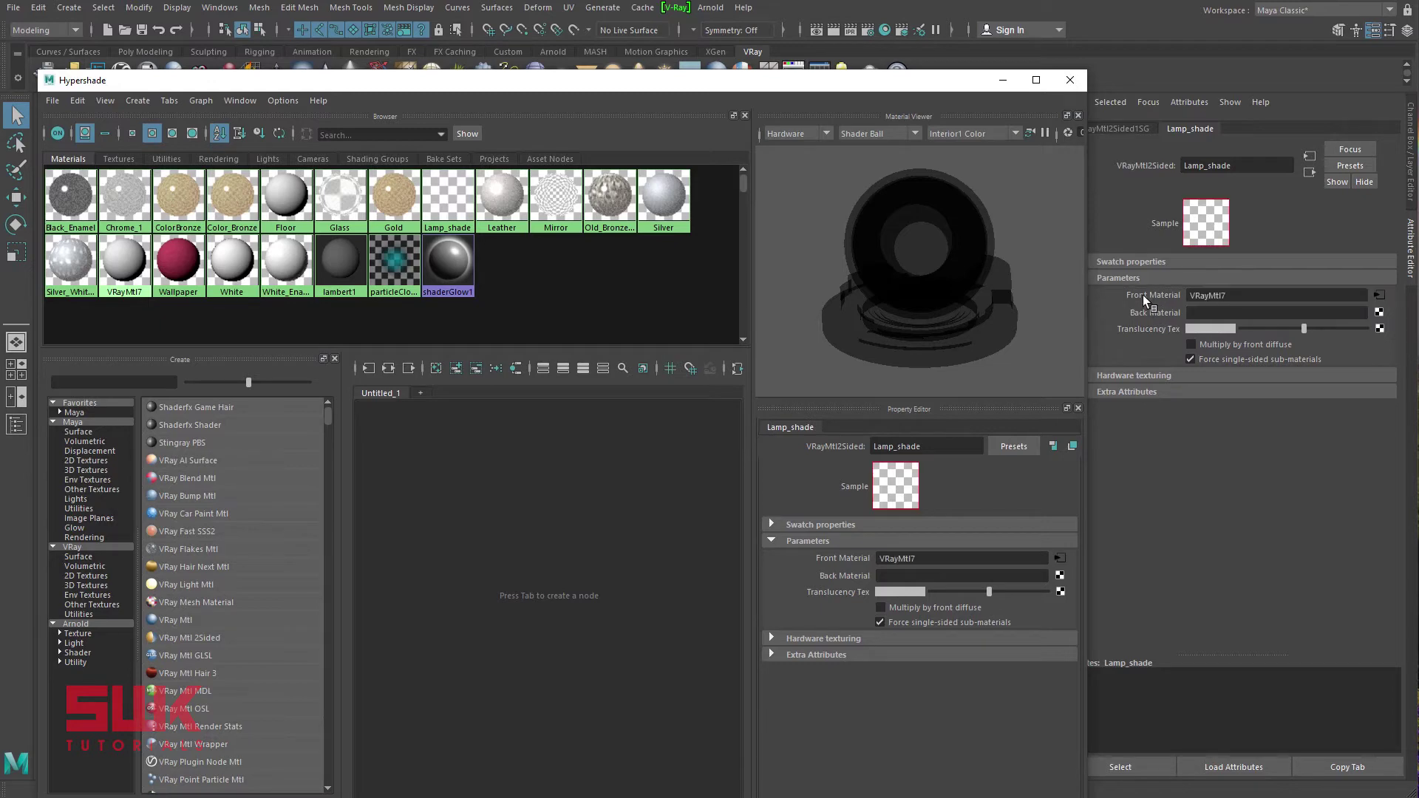
left_click(1079, 87)
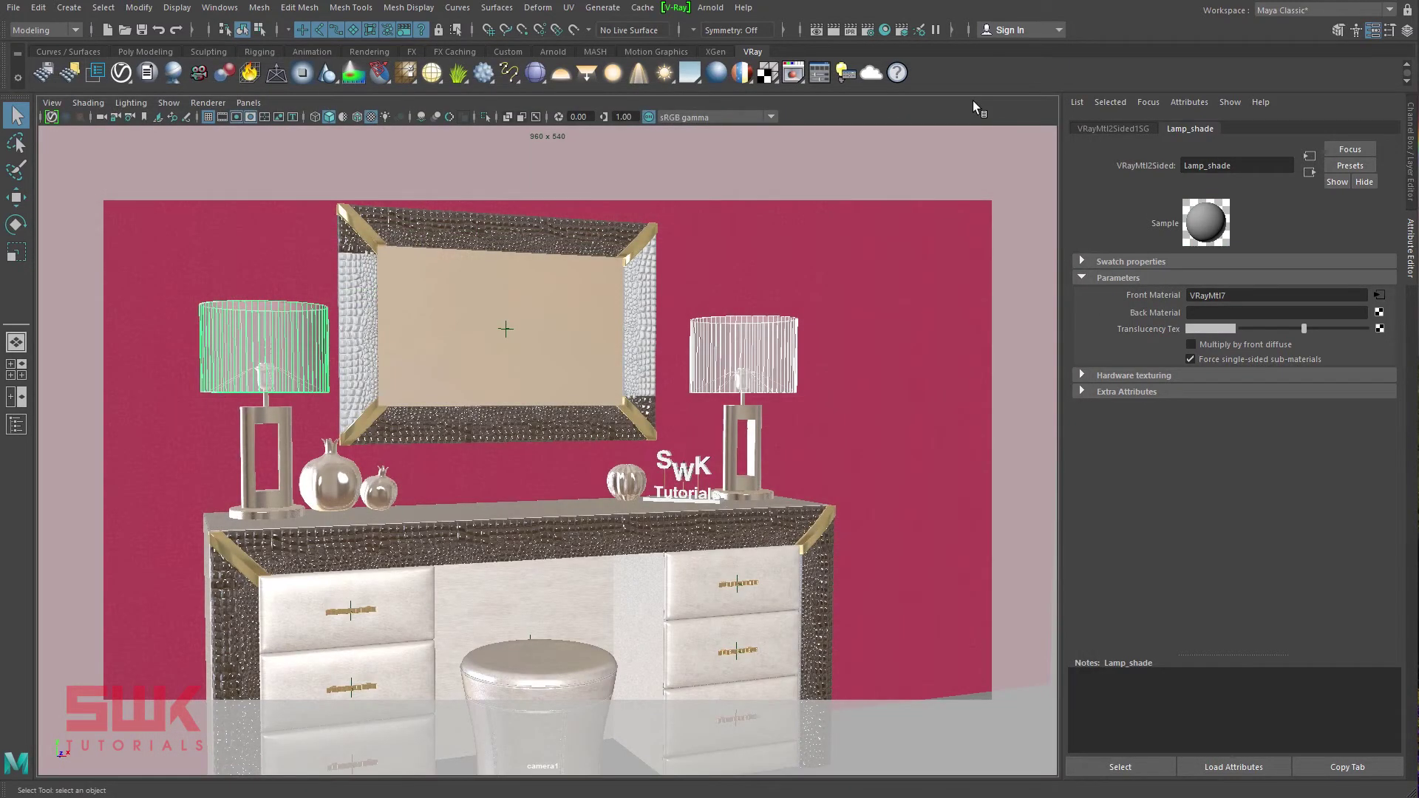
Compare the "Lamp Light On" render as A with the "with 2Sided Material" render as B, and end the comparison
left_click(853, 33)
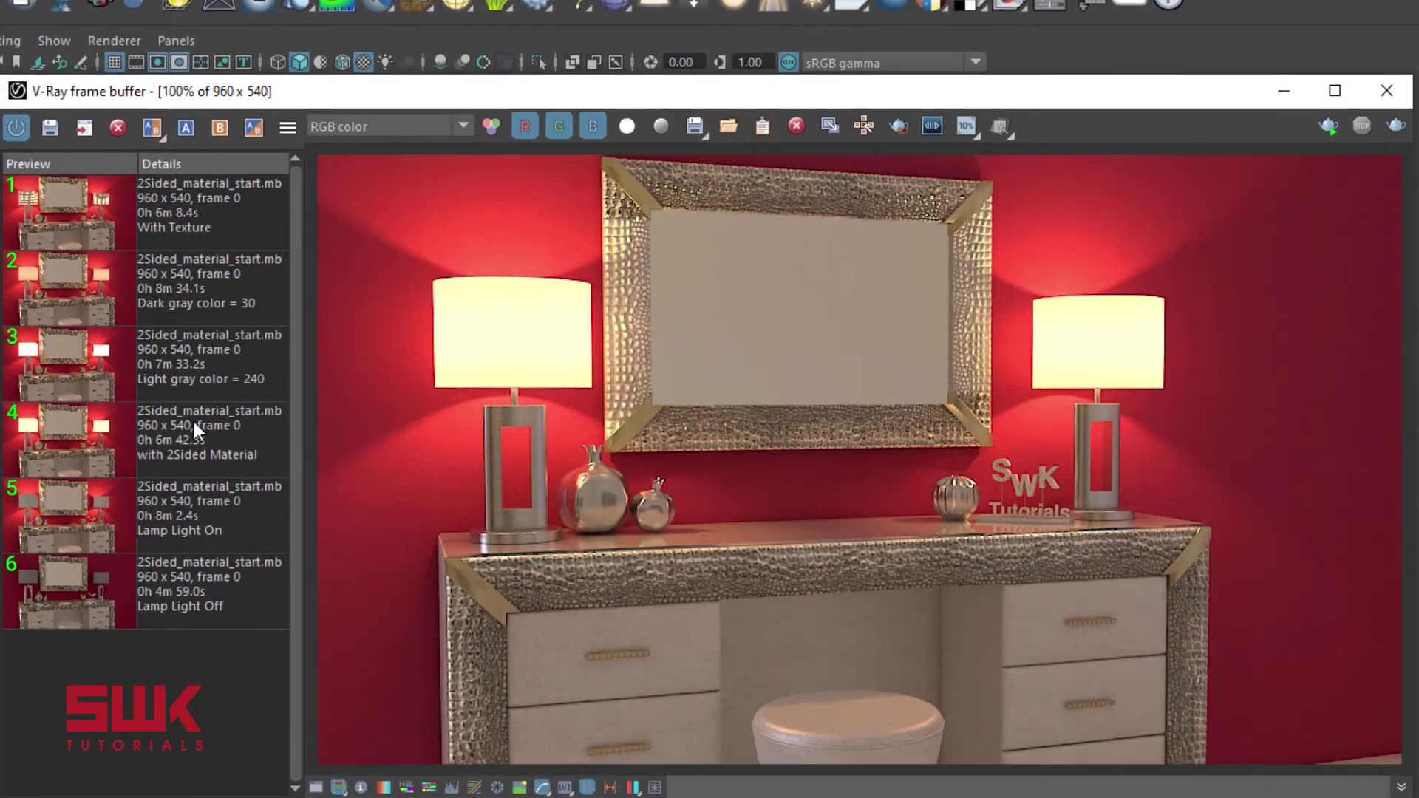
left_click(192, 419)
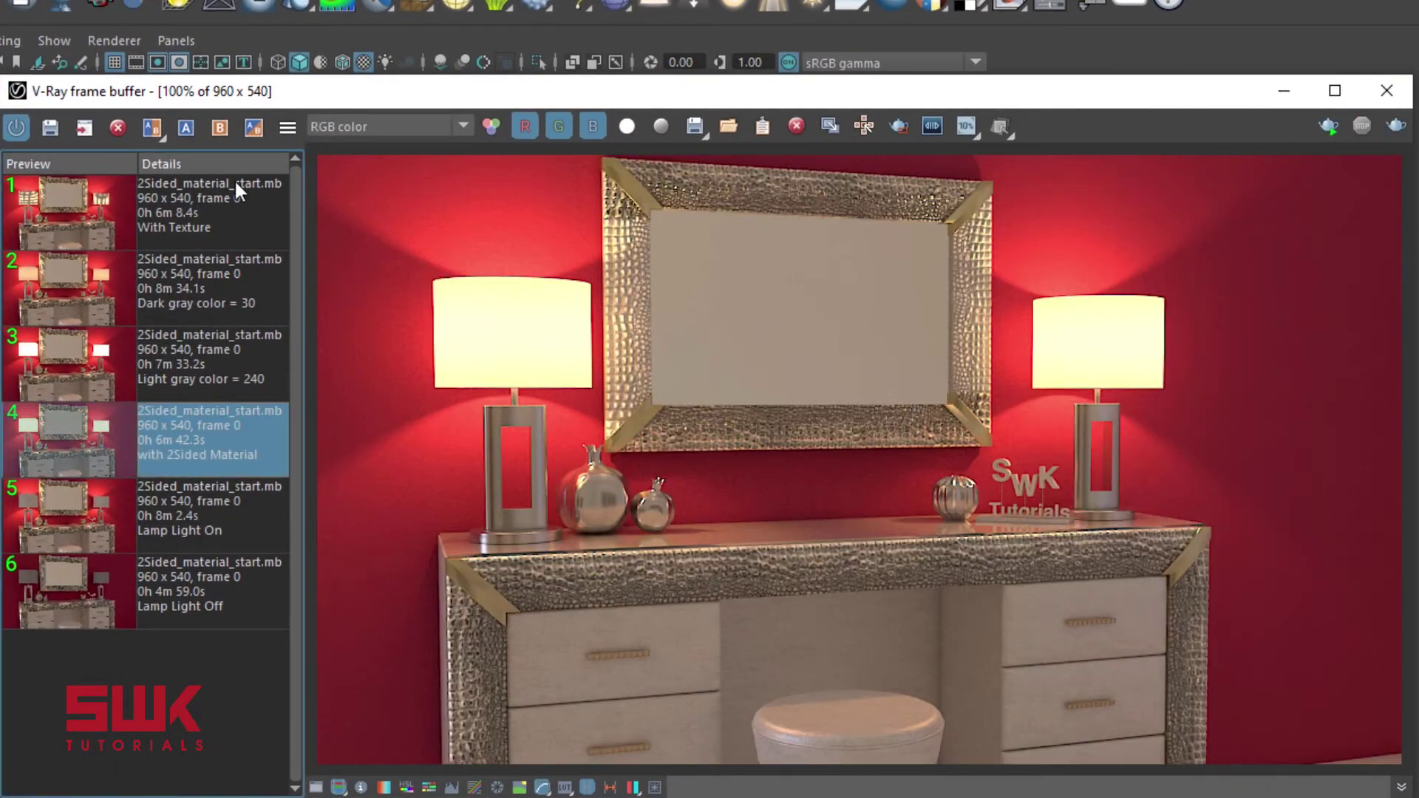
left_click(217, 135)
left_click(202, 513)
left_click(185, 130)
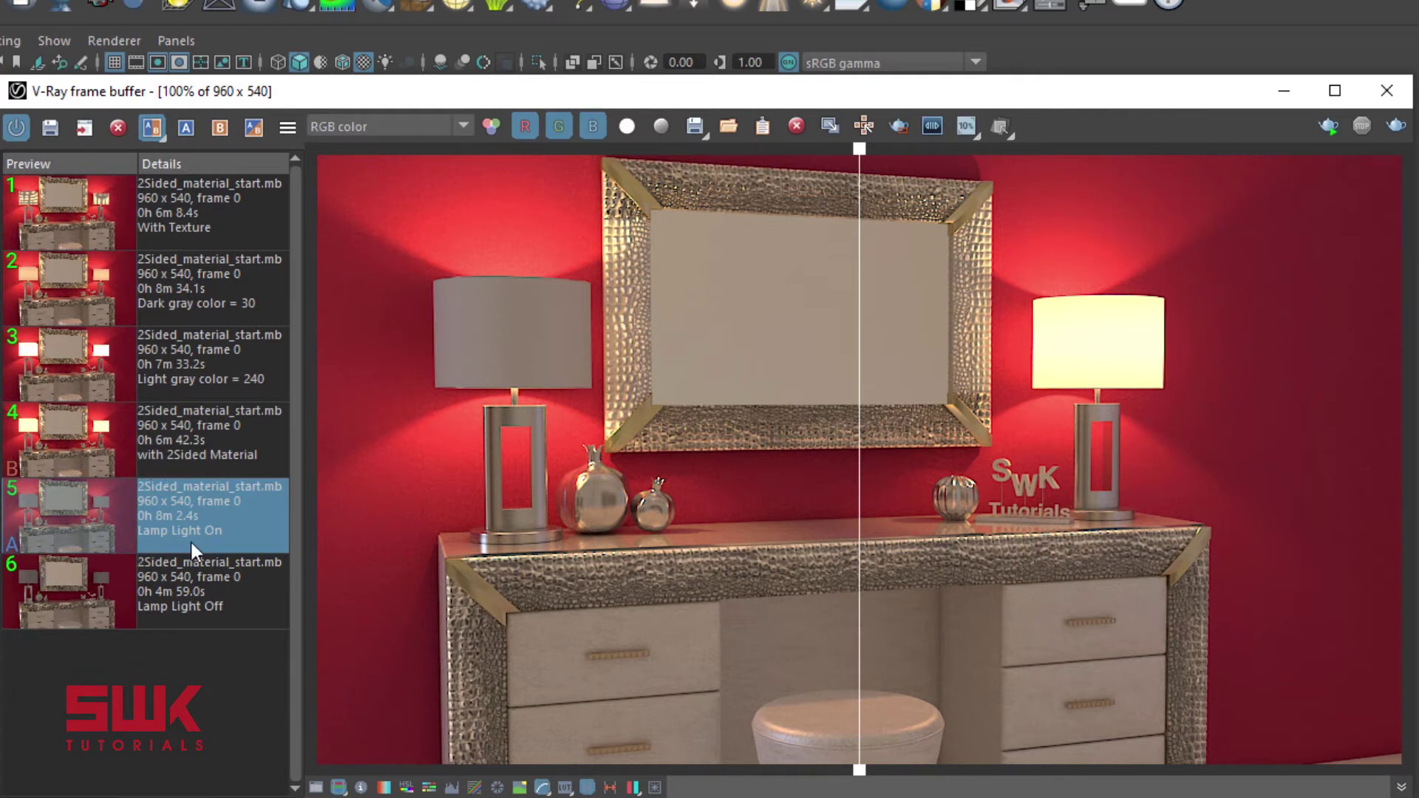
left_click_drag(860, 555, 471, 534)
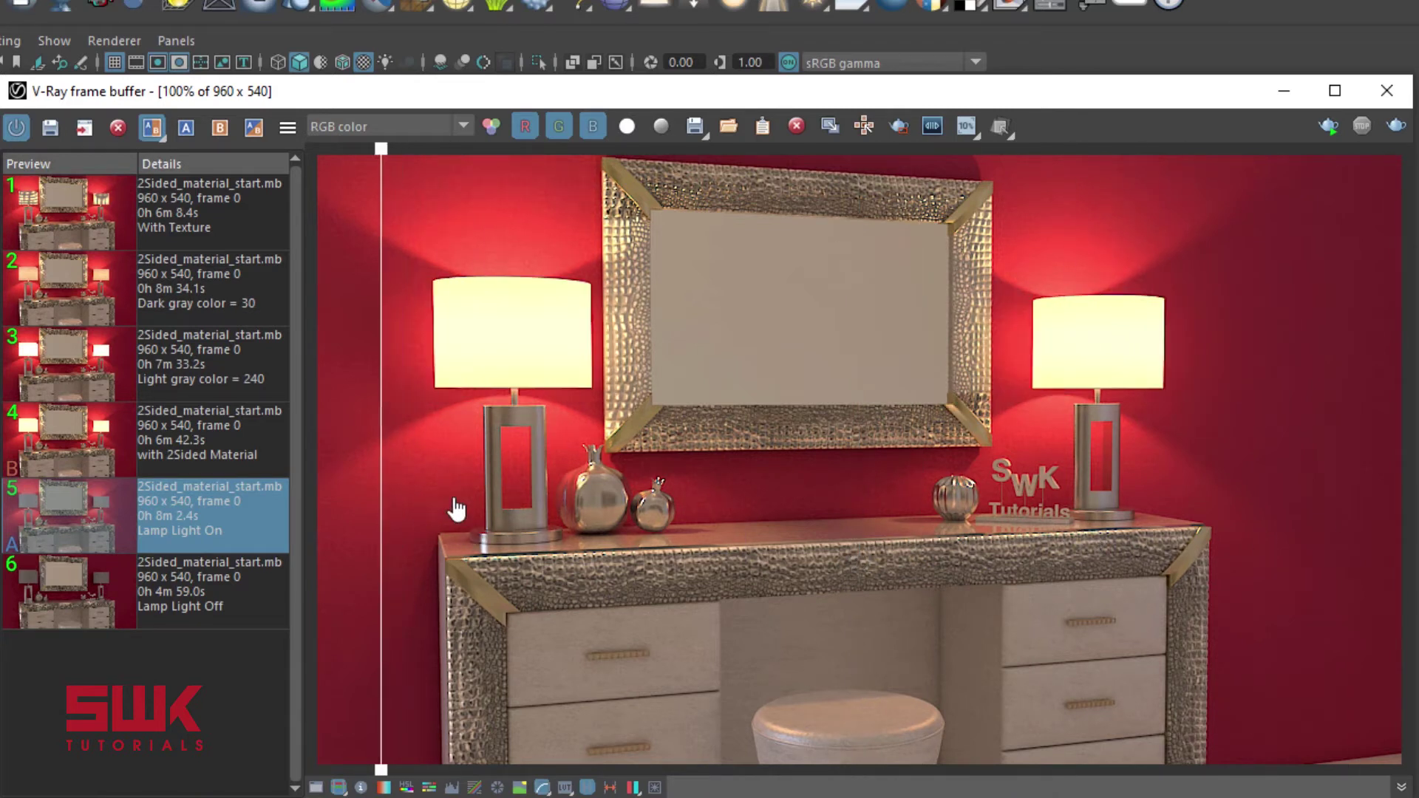
left_click_drag(457, 508, 816, 251)
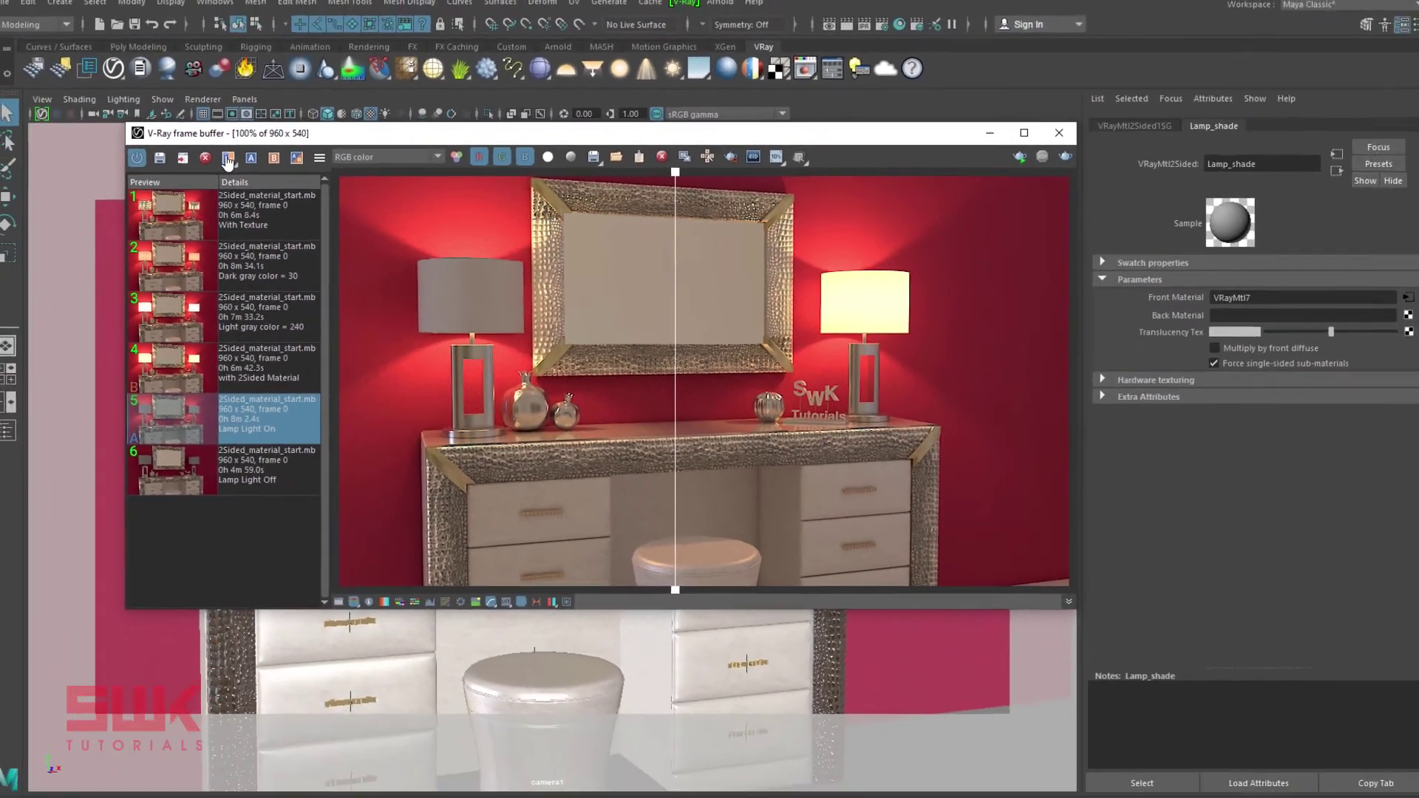
left_click(151, 127)
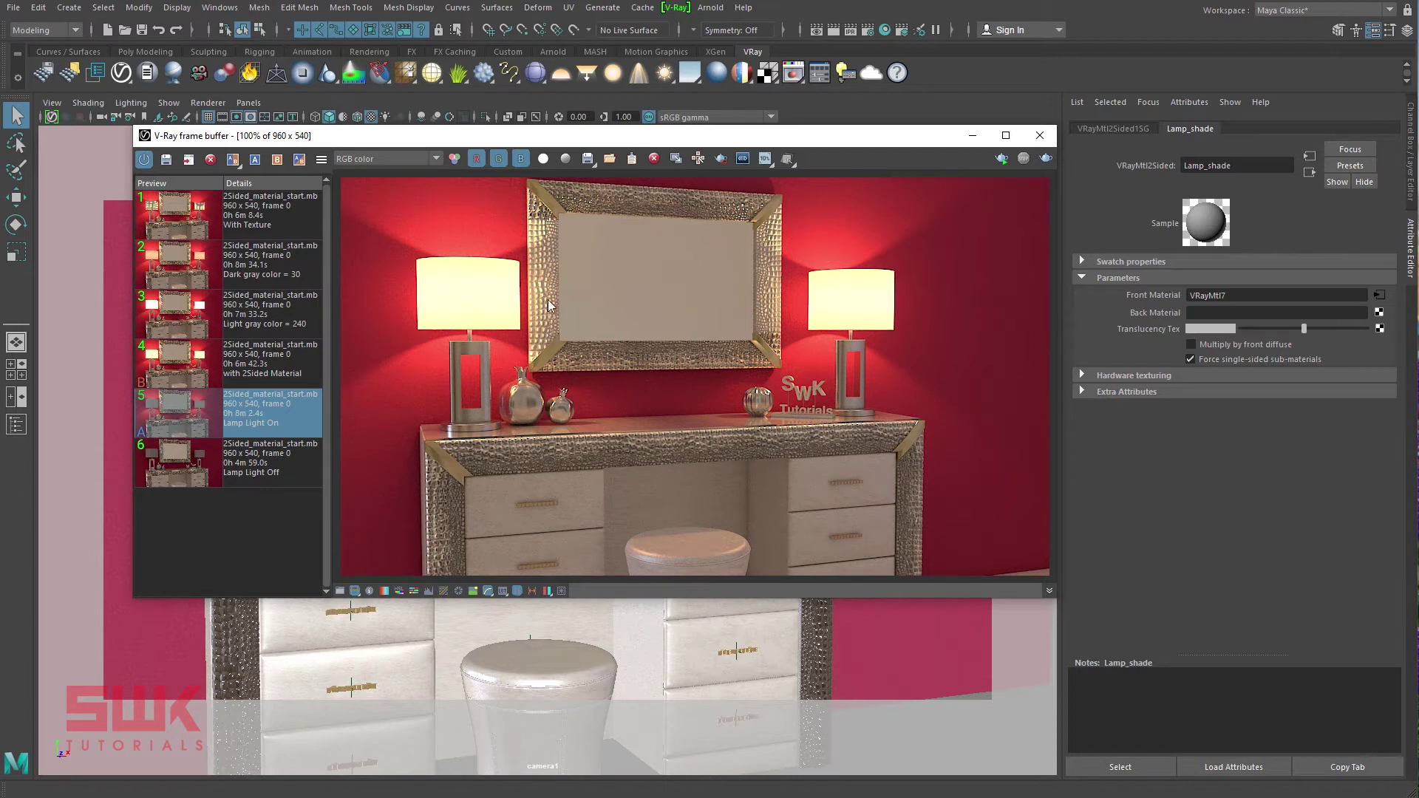
Try a near-black Translucency Tex color on the Lamp_shade material while viewing the lampshades in the four-view layout
left_click(1151, 300)
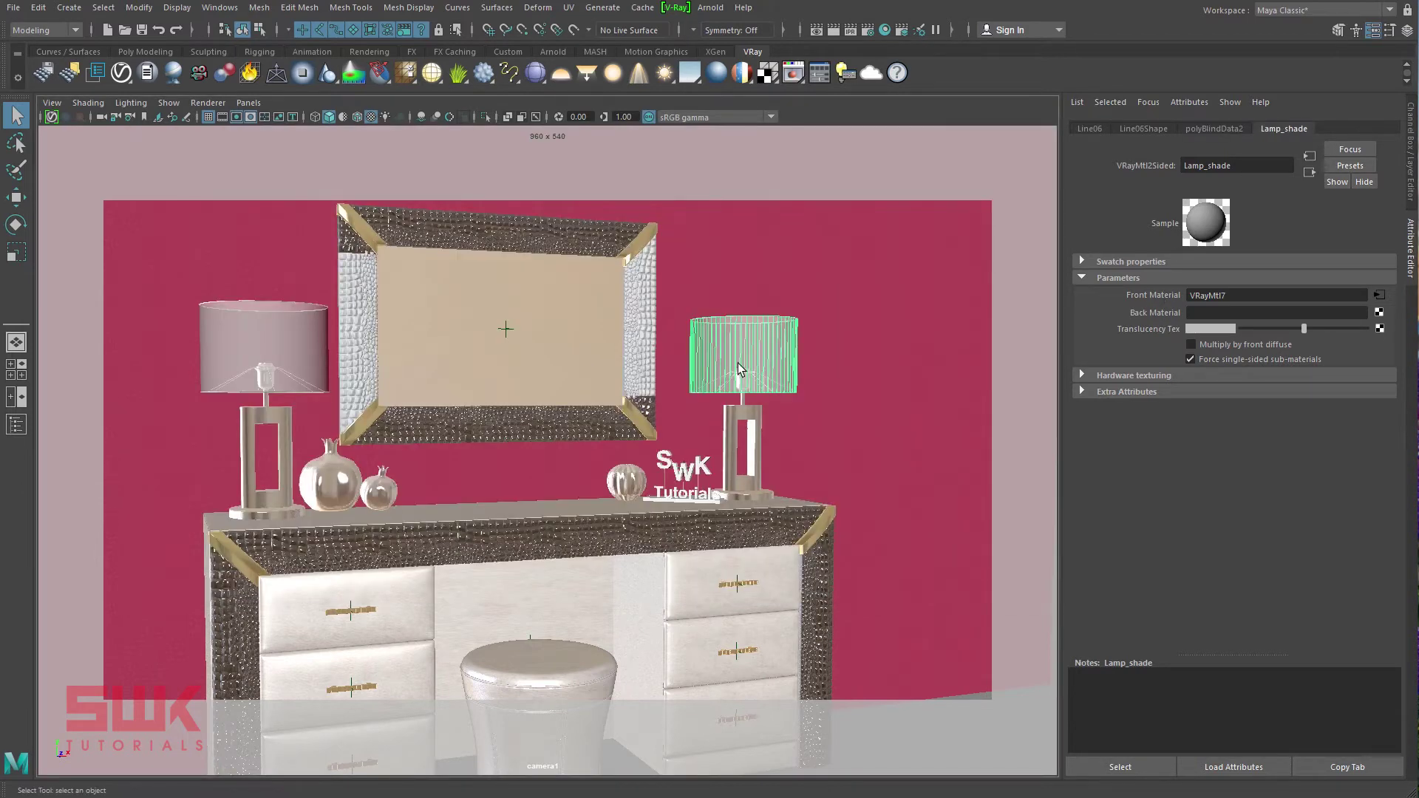
key("space")
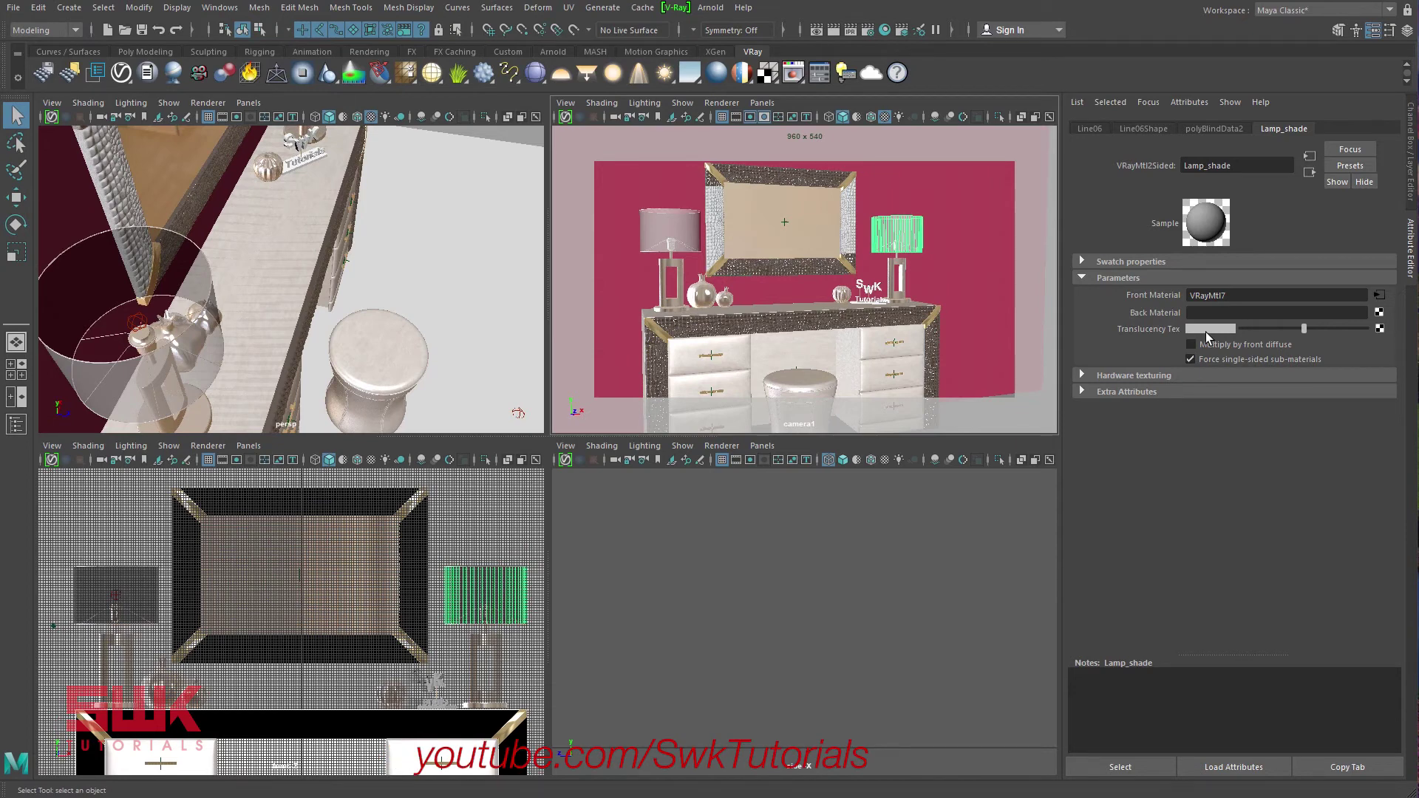
mouse_move(1304, 329)
left_mouse_down()
mouse_move(1369, 330)
mouse_move(1252, 328)
left_mouse_up()
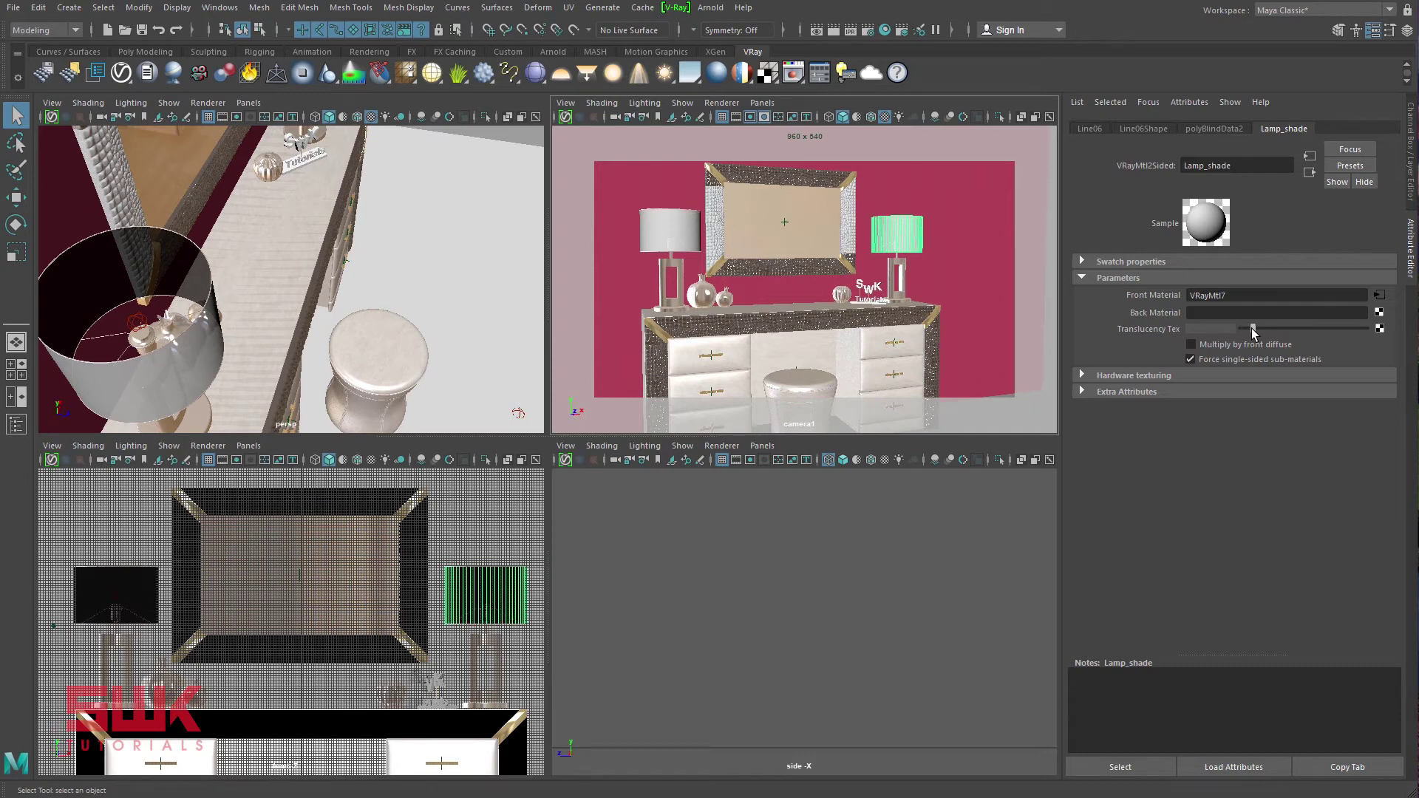
key("space")
Set the Translucency Tex color of Lamp_shade to light gray with RGB 240, 240, 240, and render the current frame
left_click(1212, 329)
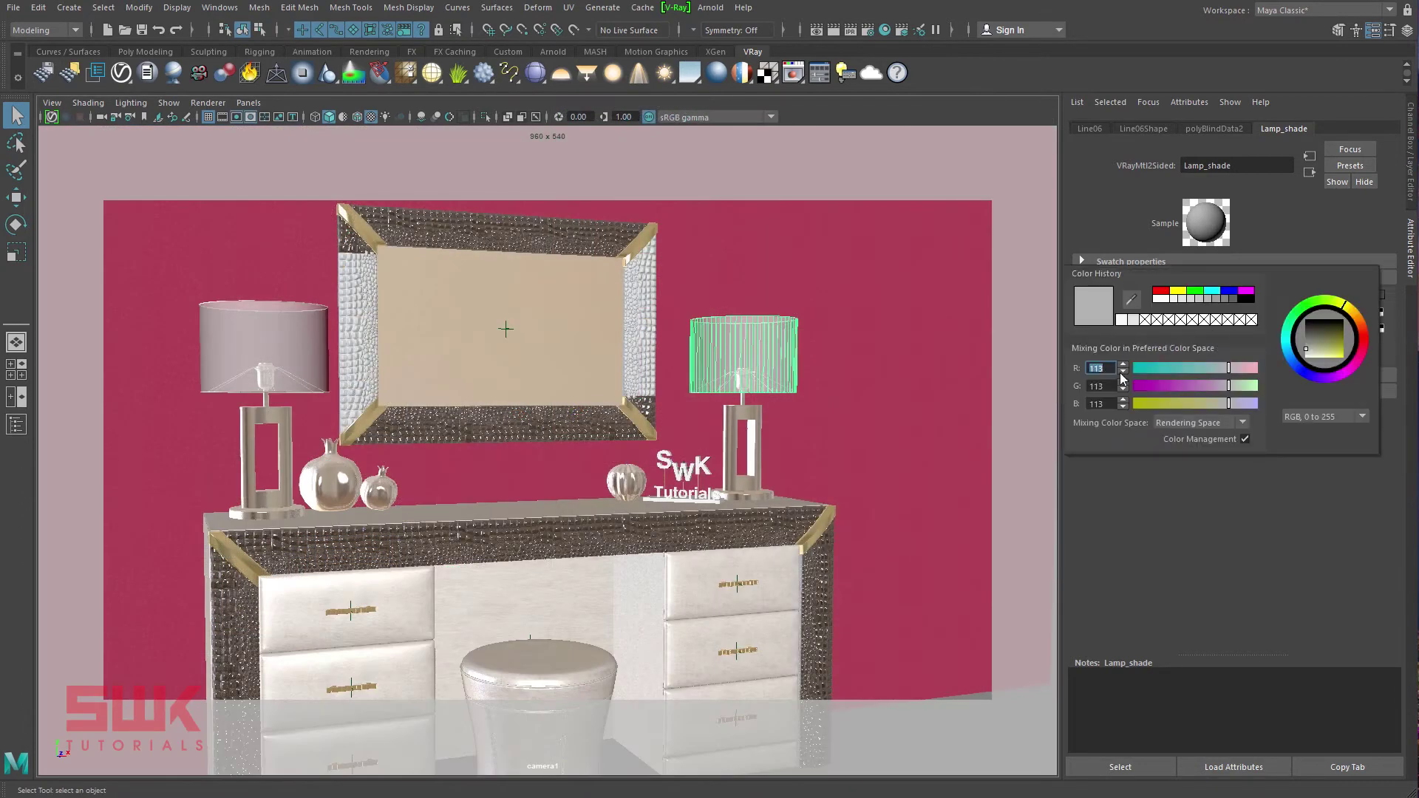
type("240")
key("Tab")
type("240")
key("Tab")
type("240")
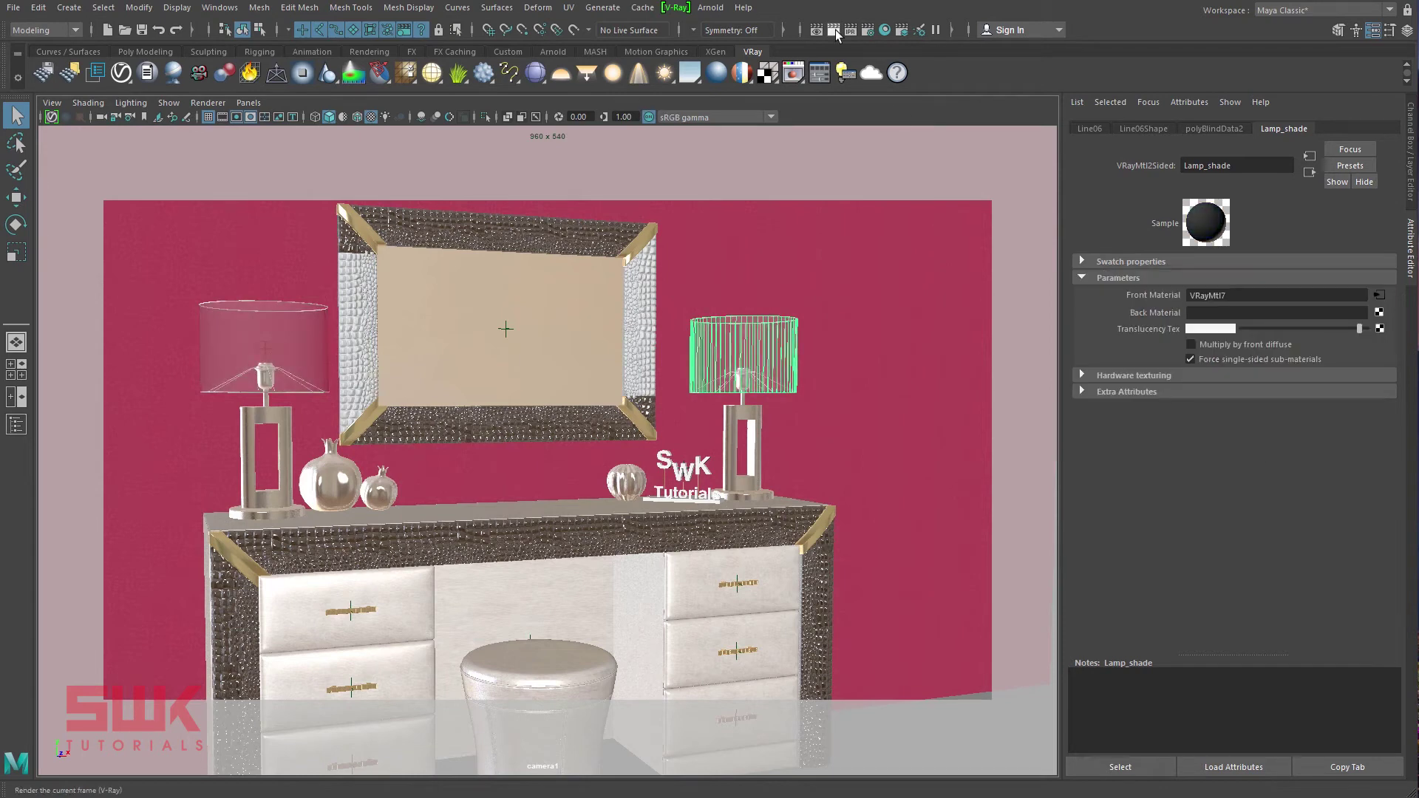
left_click(836, 33)
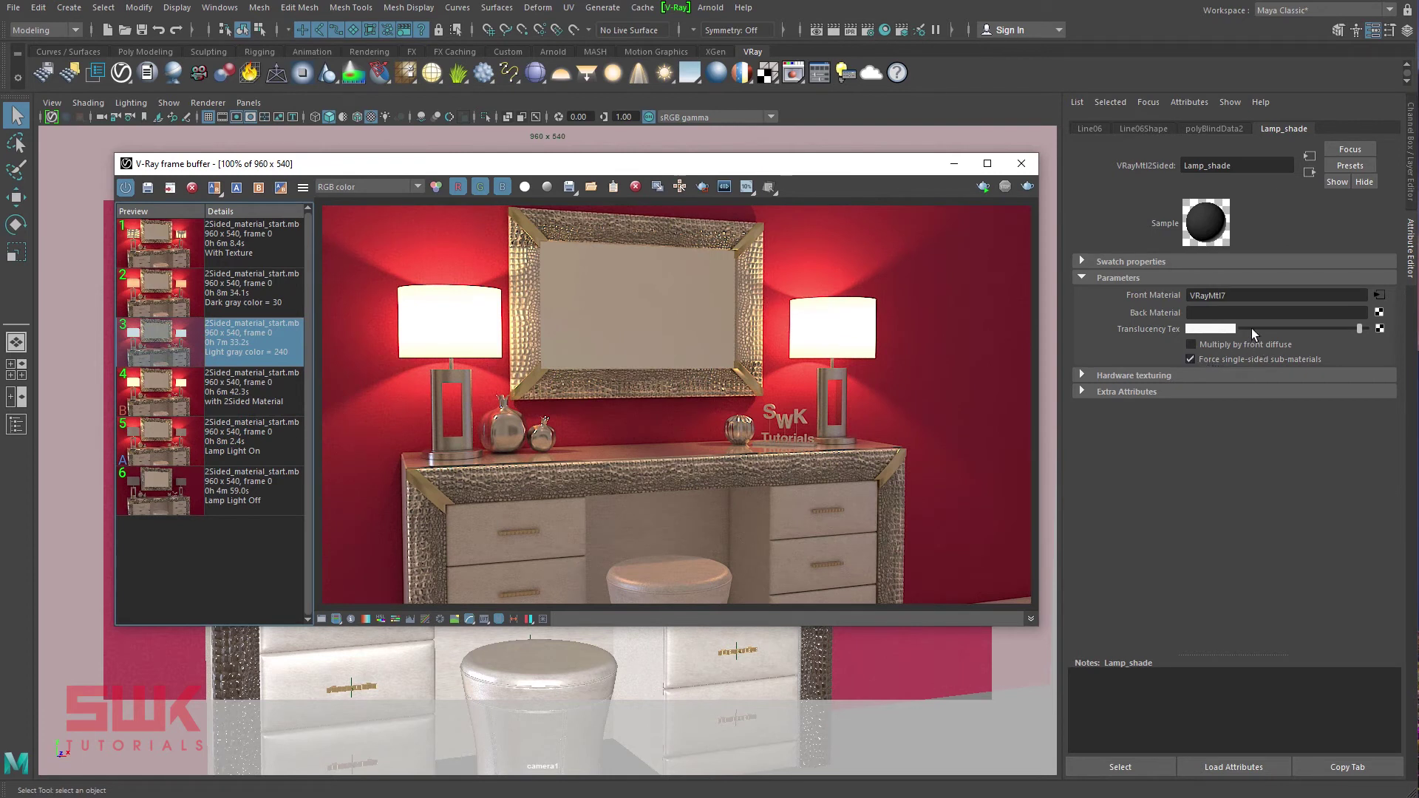
Darken the Translucency Tex color of Lamp_shade to RGB 30, 30, 30, and render the frame again
left_click(1252, 328)
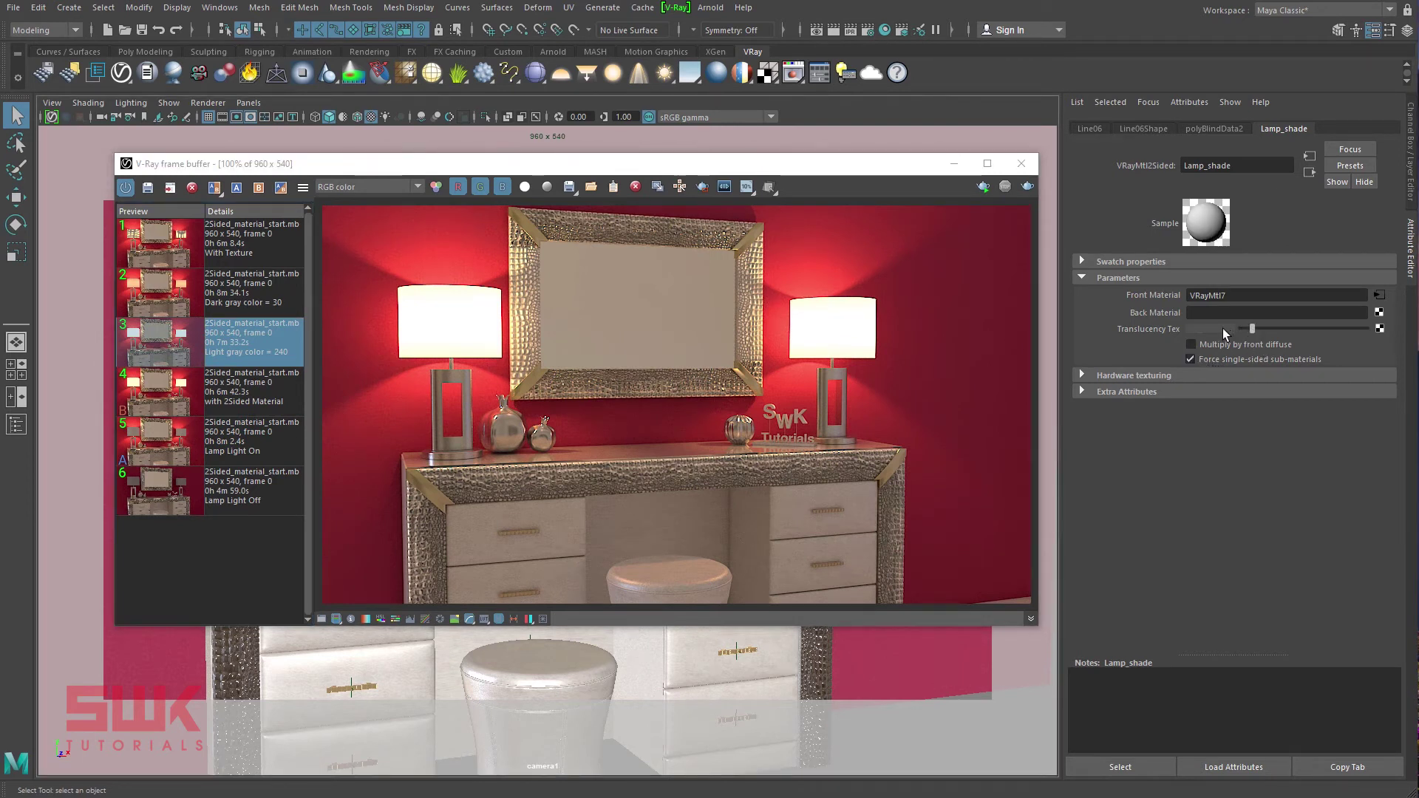
left_click(1223, 328)
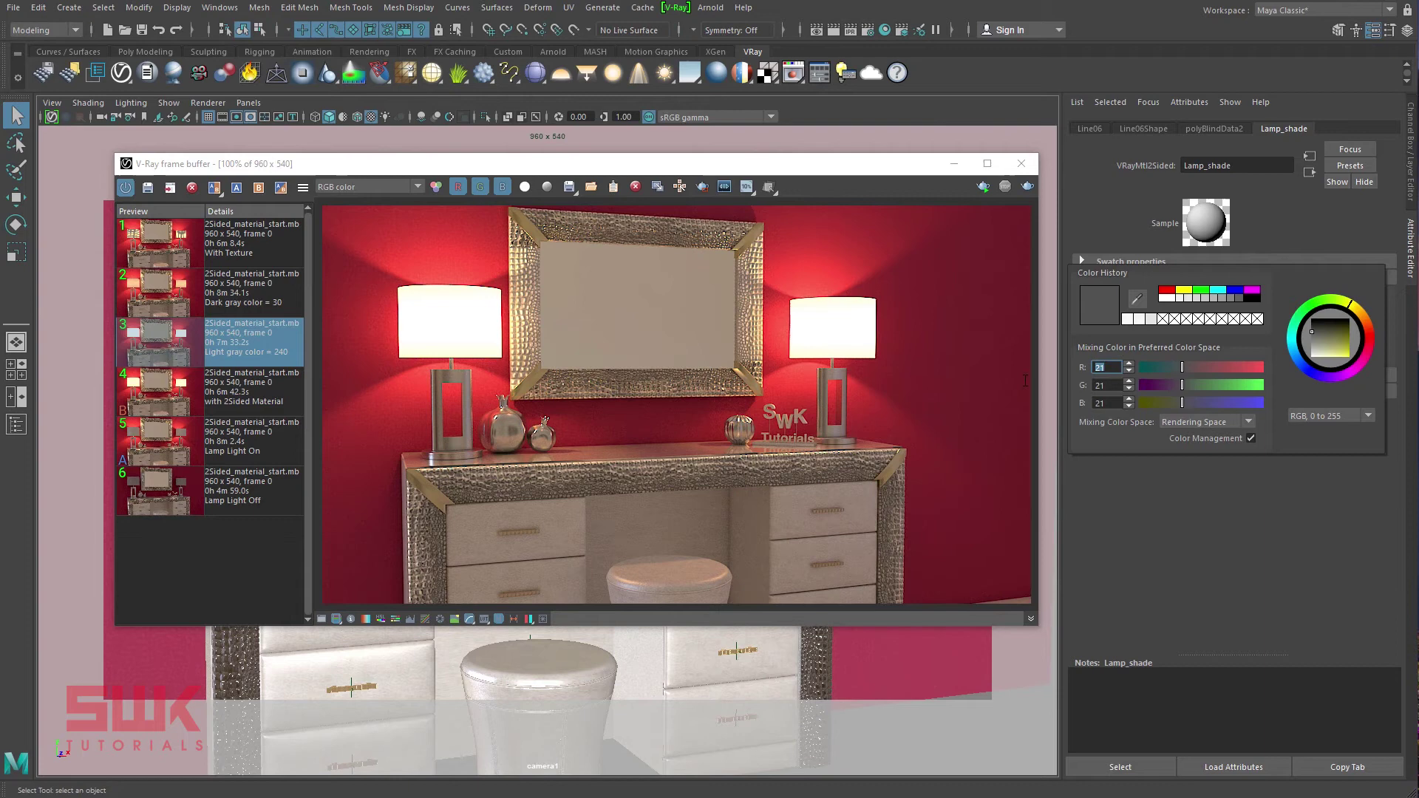
type("30")
key("Tab")
type("30")
key("Tab")
type("30")
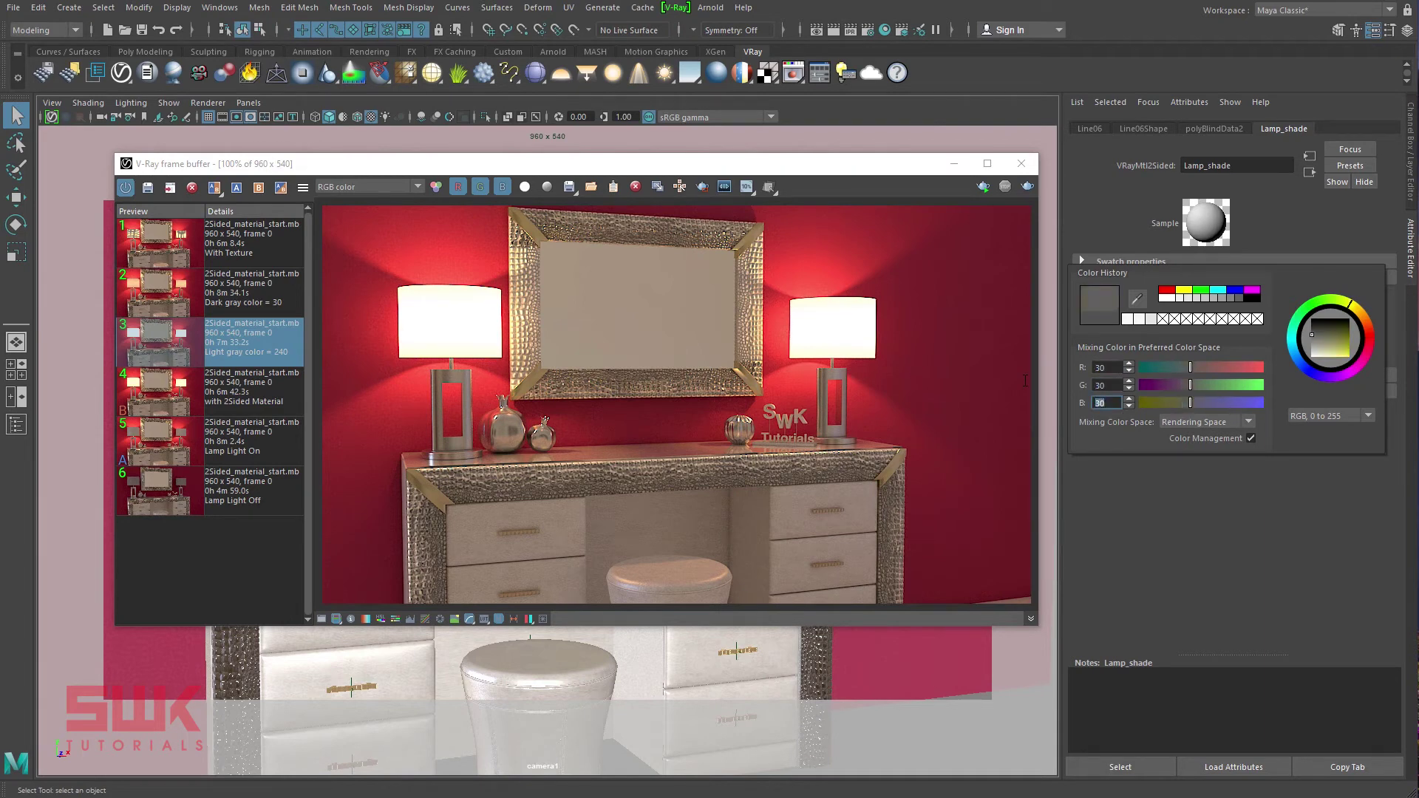
key("Return")
left_click(1027, 187)
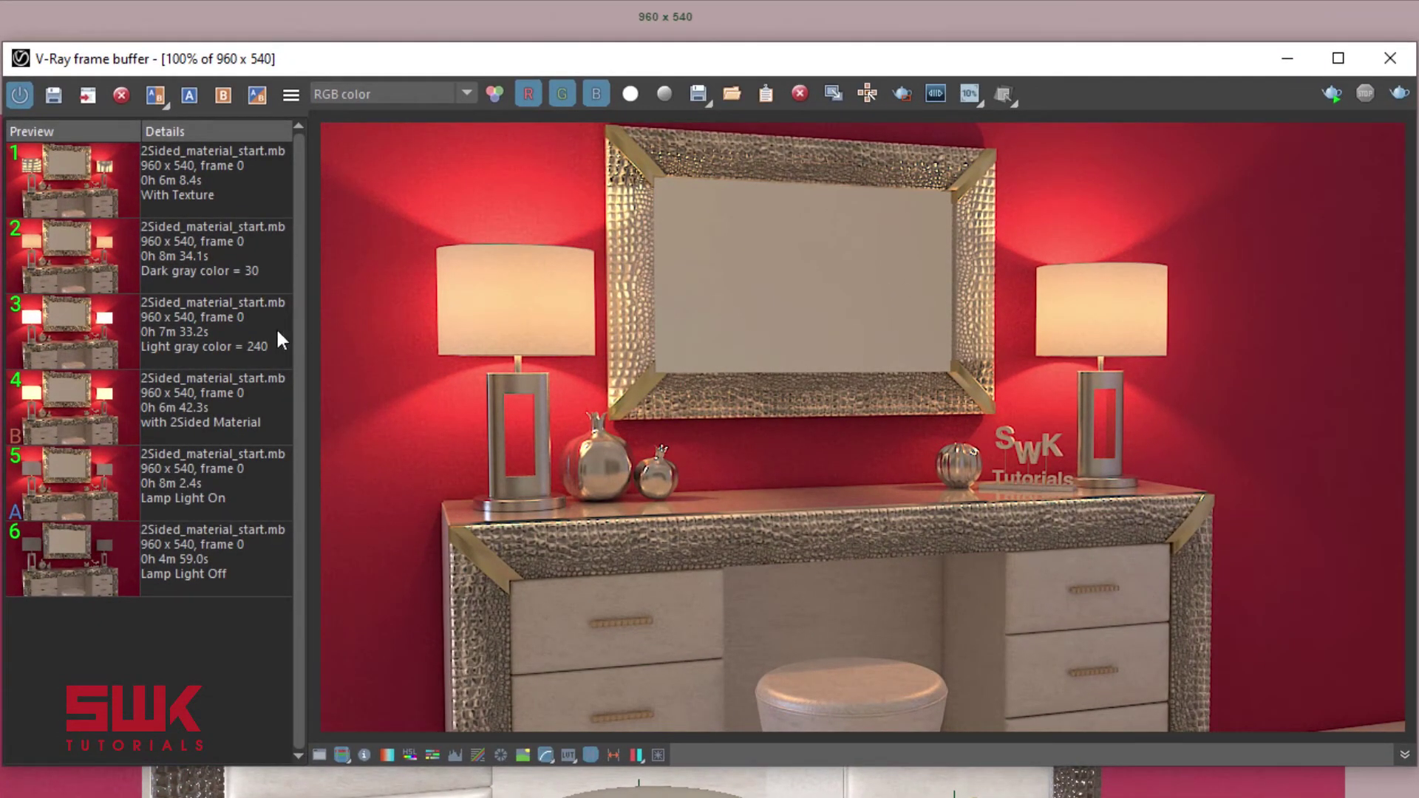
Compare the "Light gray color = 240" render as A with the "Dark gray color = 30" render as B
left_click(231, 280)
left_click(223, 94)
left_click(221, 295)
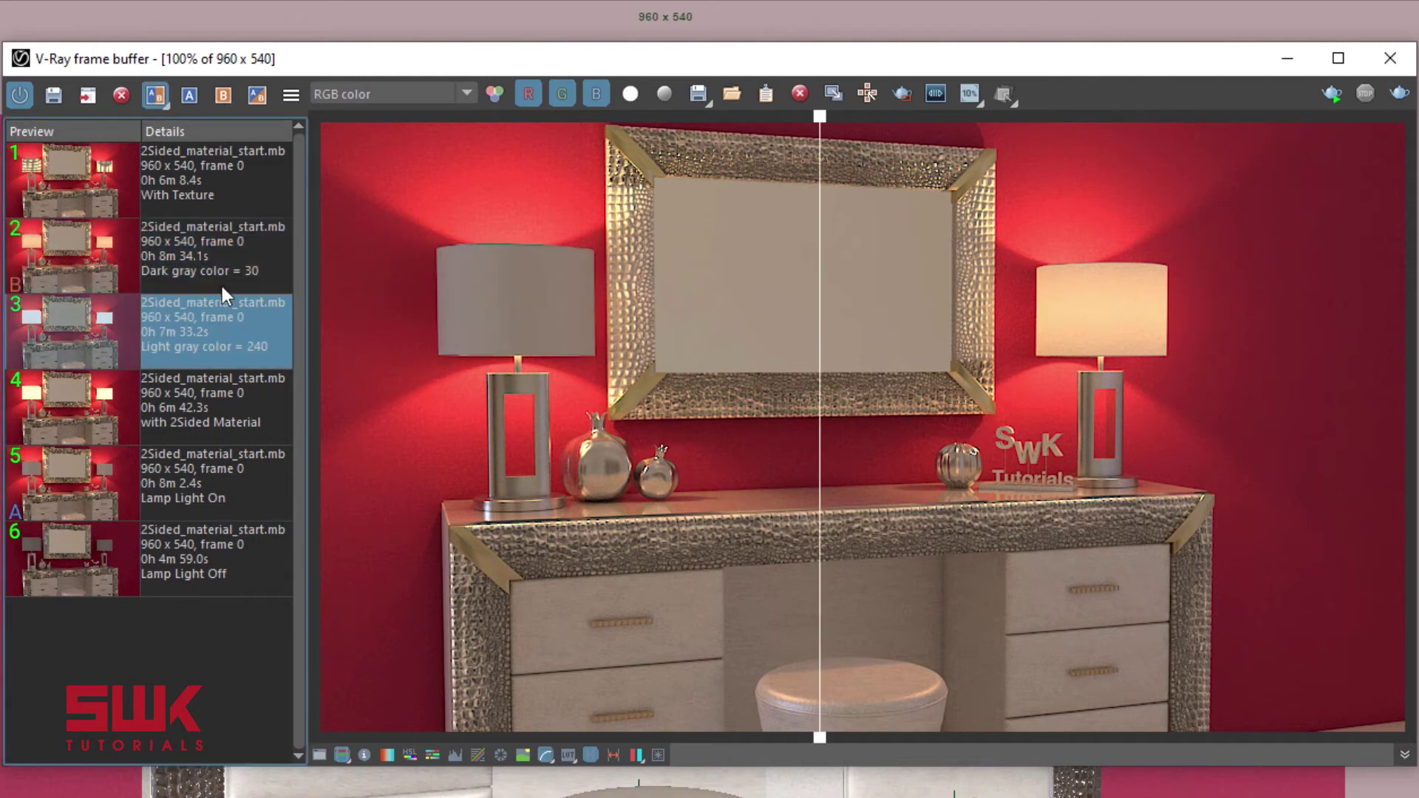
left_click(191, 96)
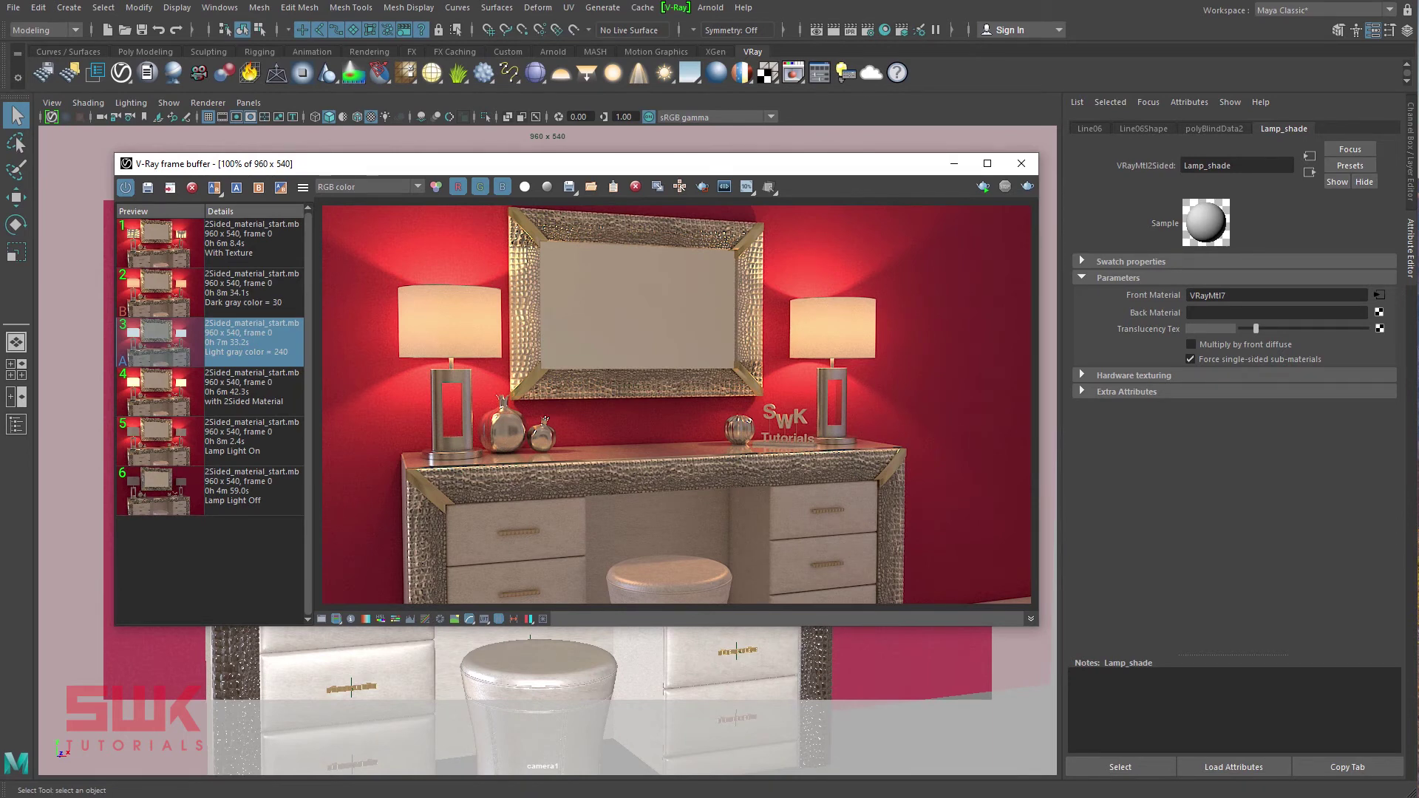
Map a File texture to the Translucency Tex of Lamp_shade with Repeat UV 50 by 50, and render the frame
left_click(1380, 328)
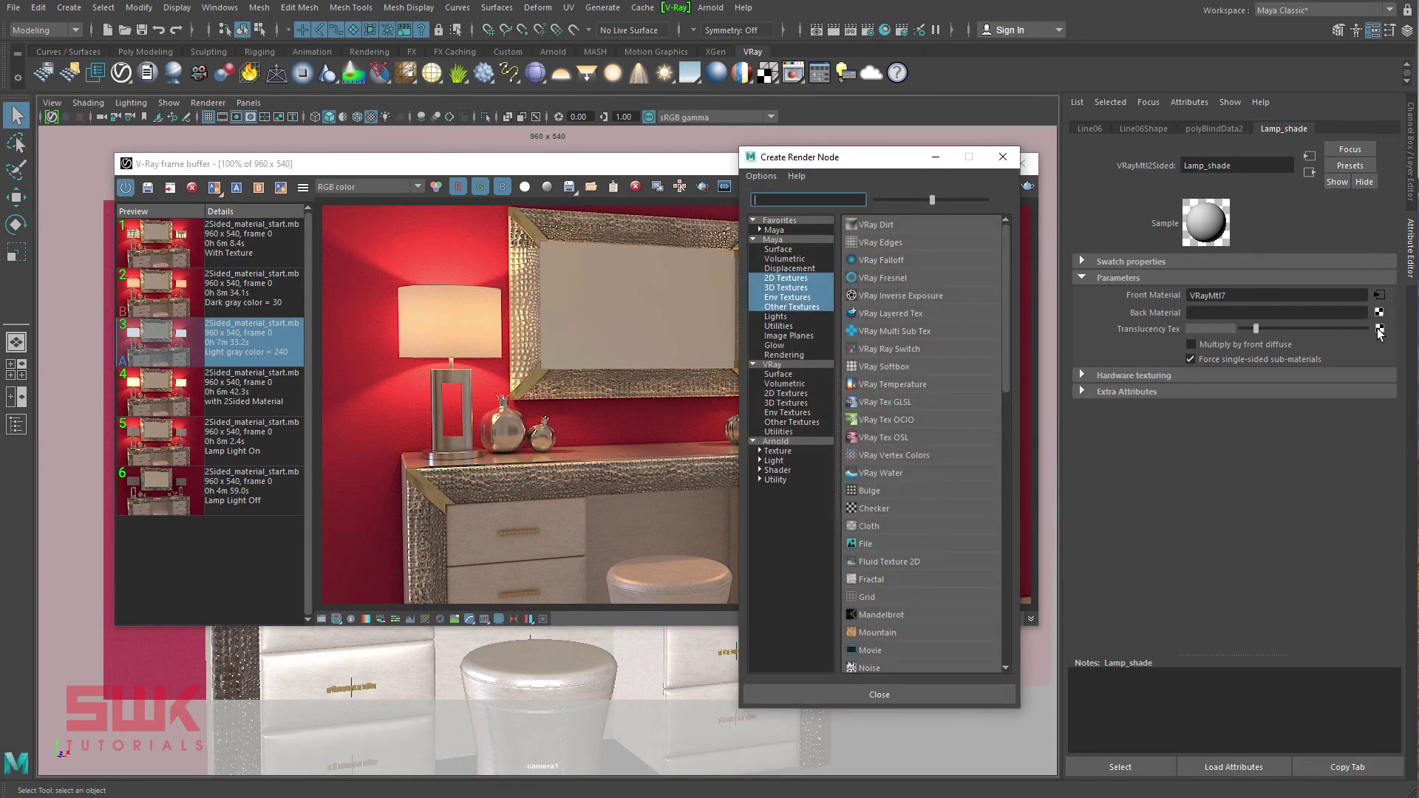
left_click(885, 544)
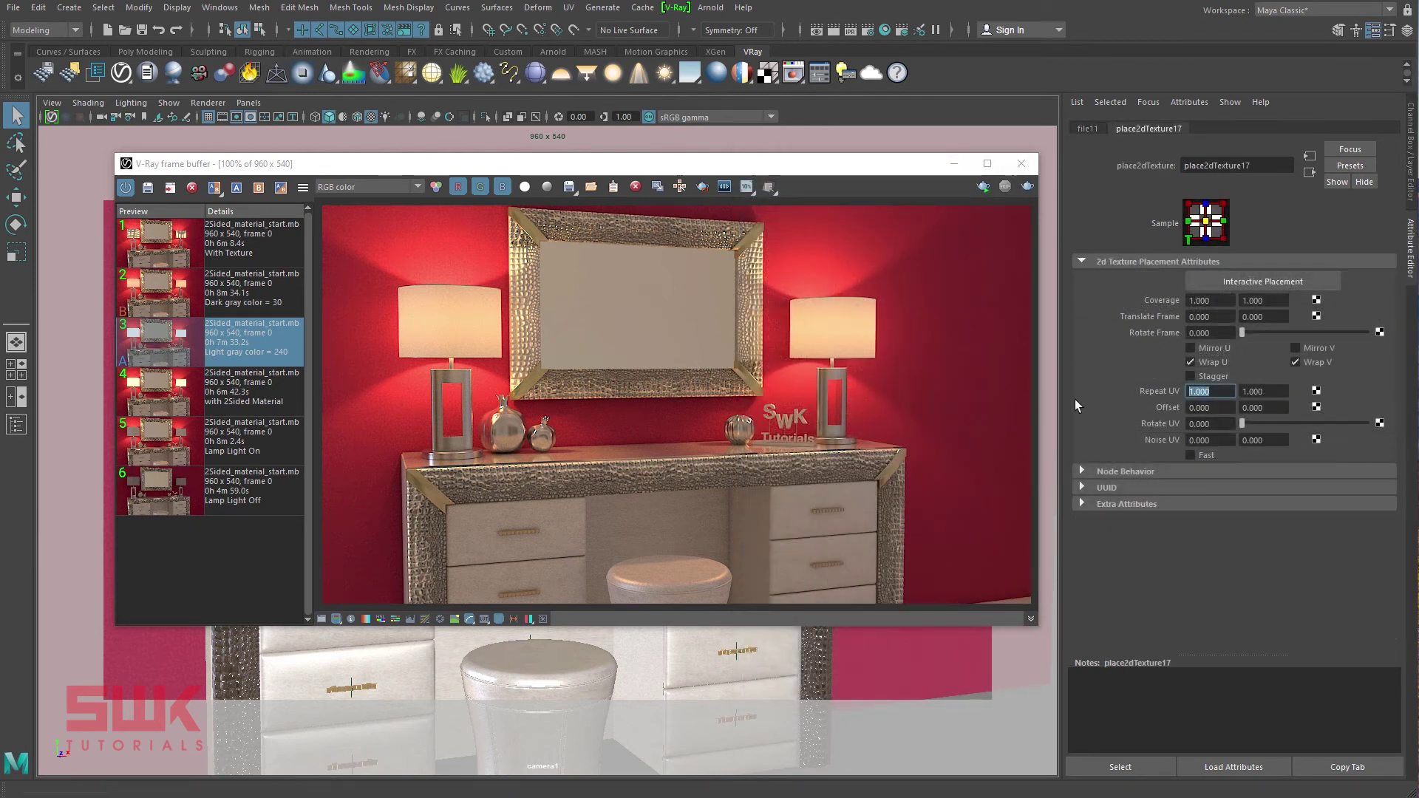
type("50")
key("Tab")
type("50")
key("Return")
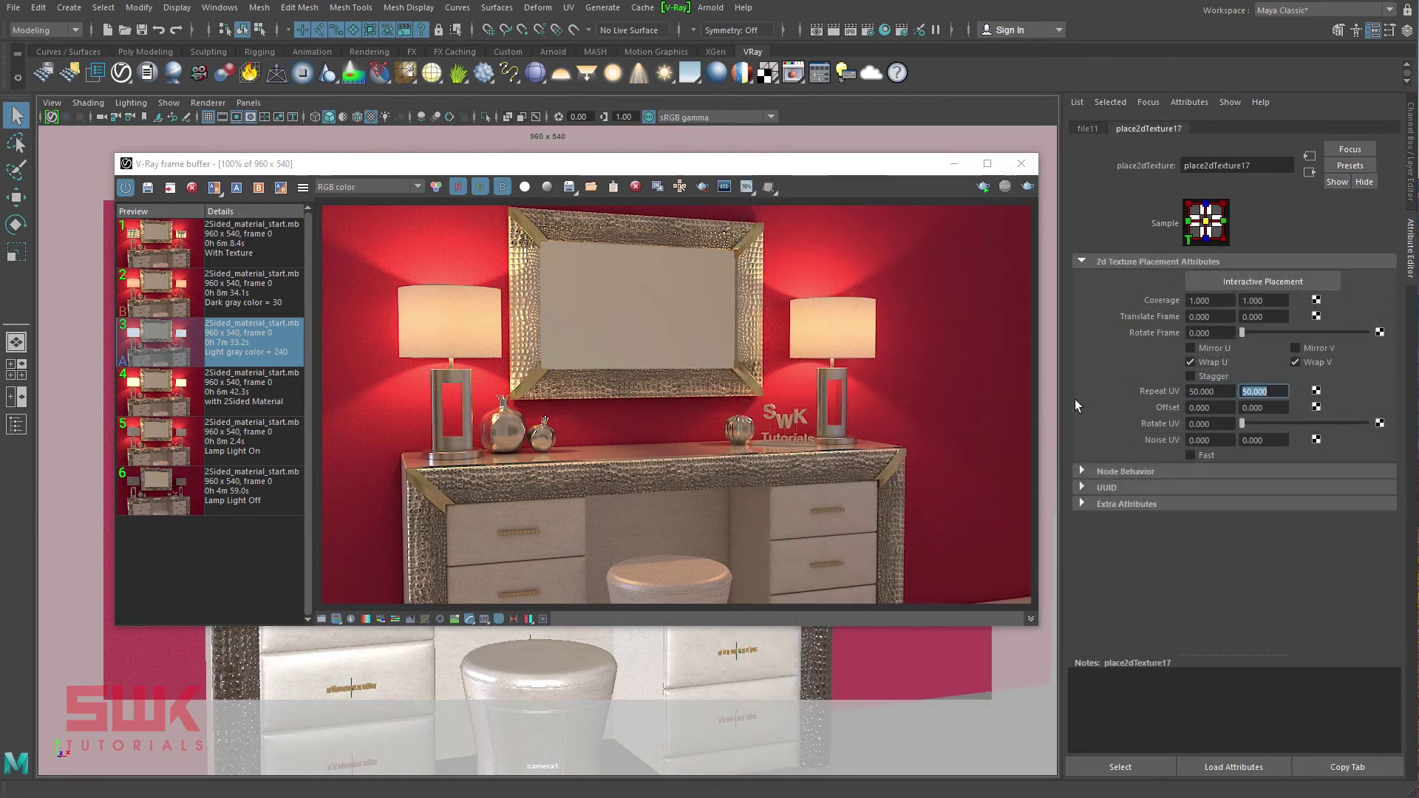
left_click(1027, 185)
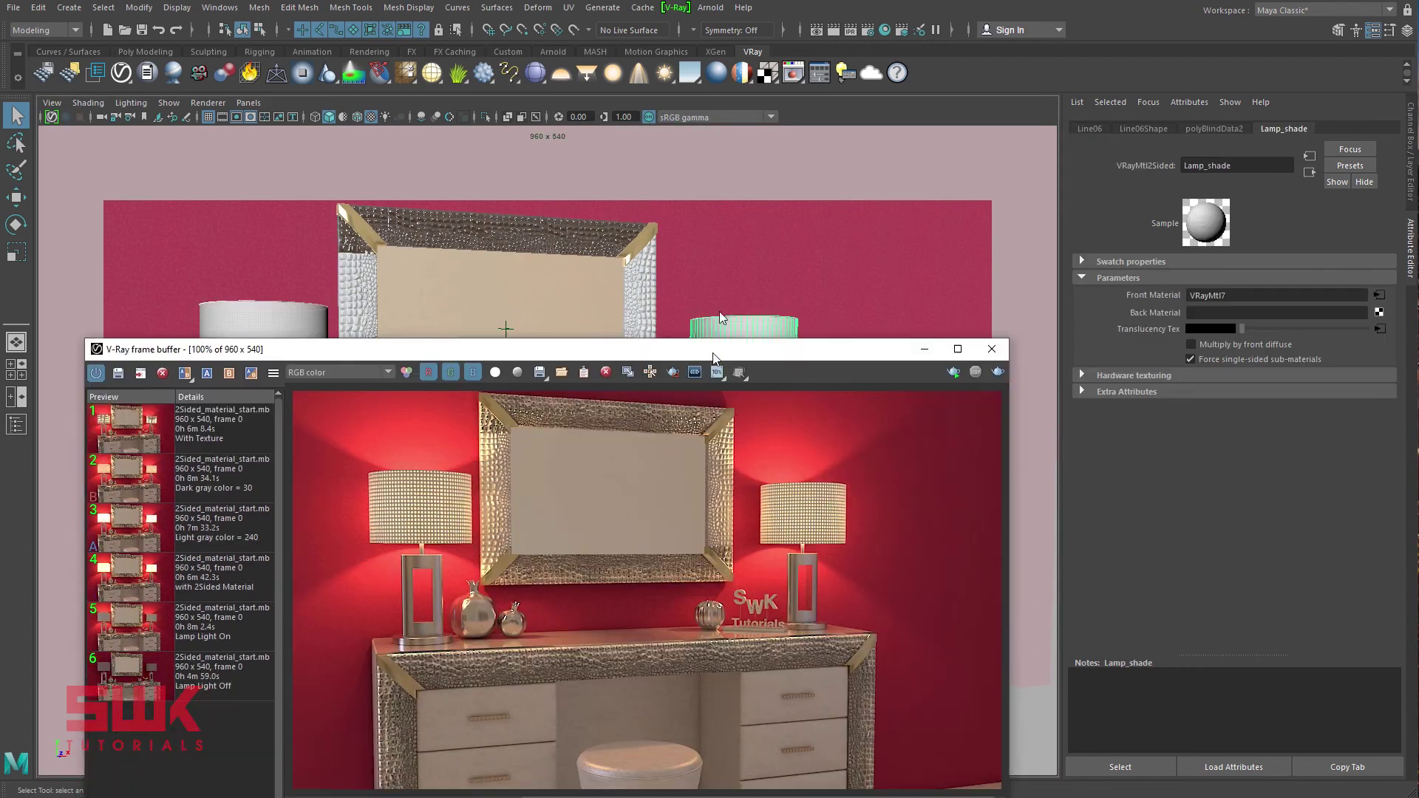
left_click_drag(720, 312, 751, 201)
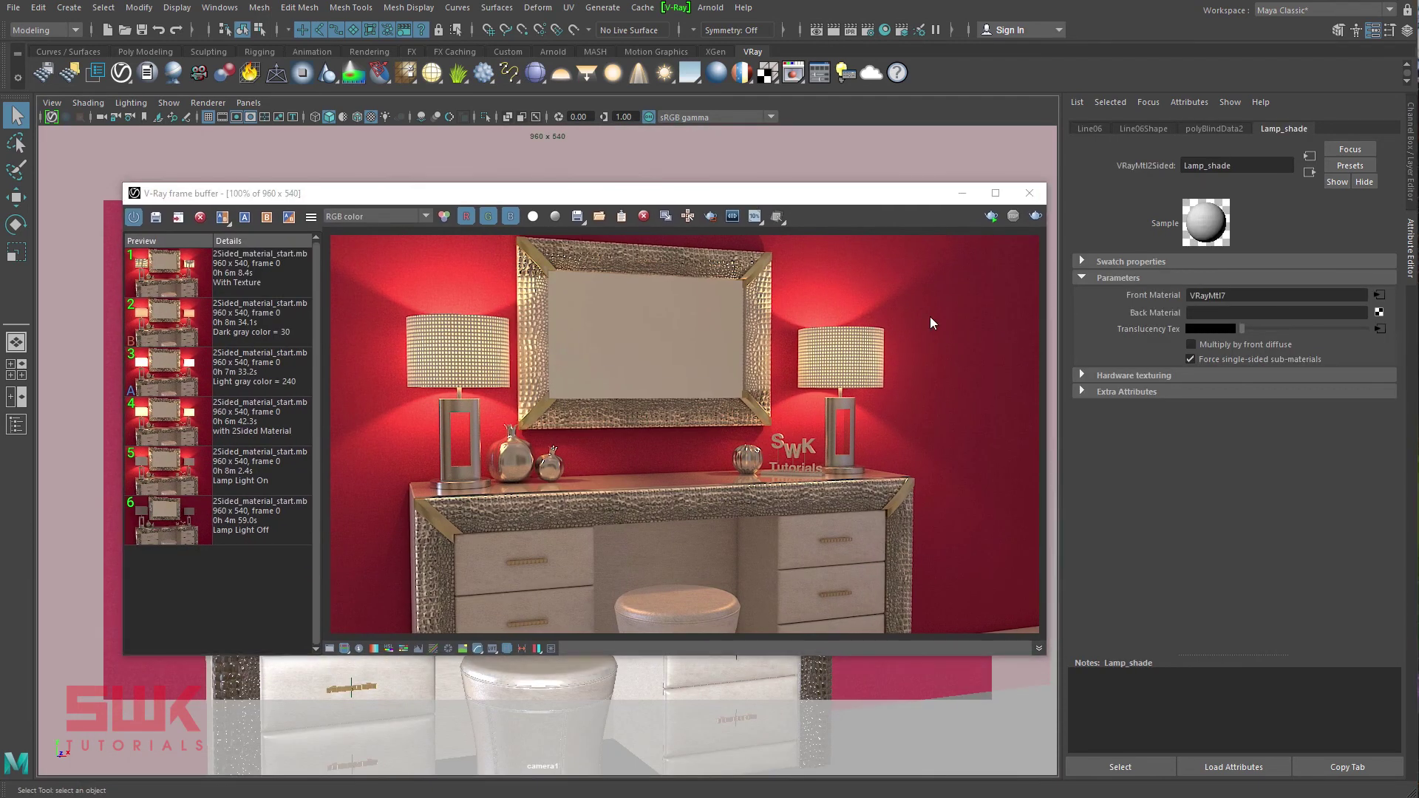